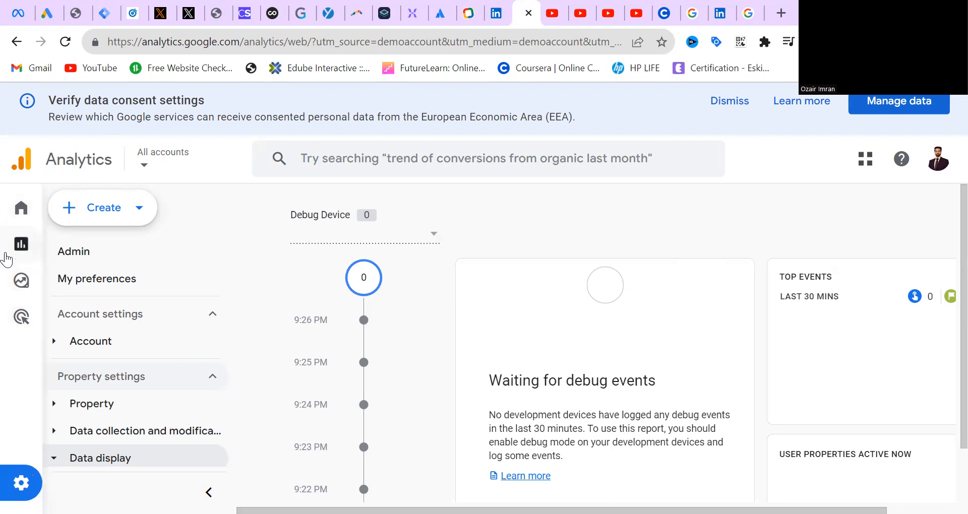
Create a new blank exploration from the Explorations overview
{"action": "mouse_move", "coordinate": [28, 312]}
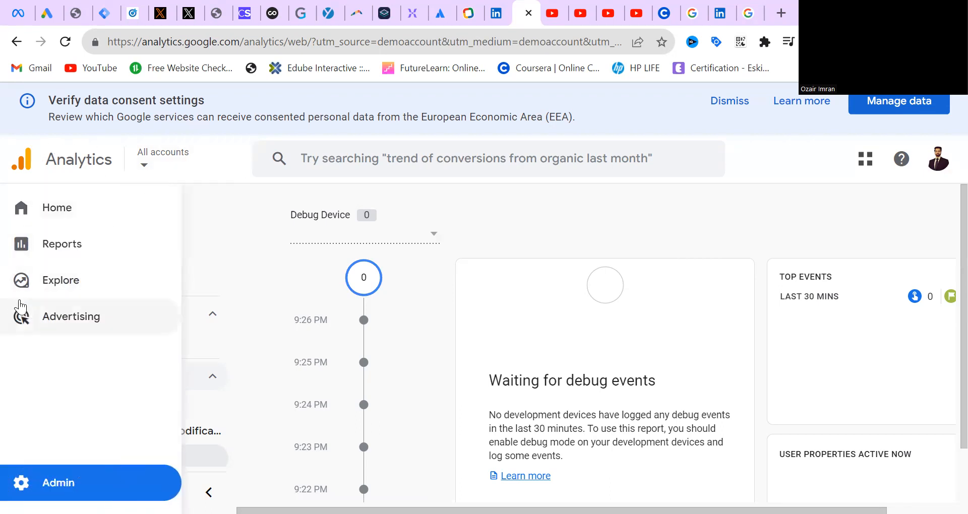
{"action": "left_click", "coordinate": [59, 292]}
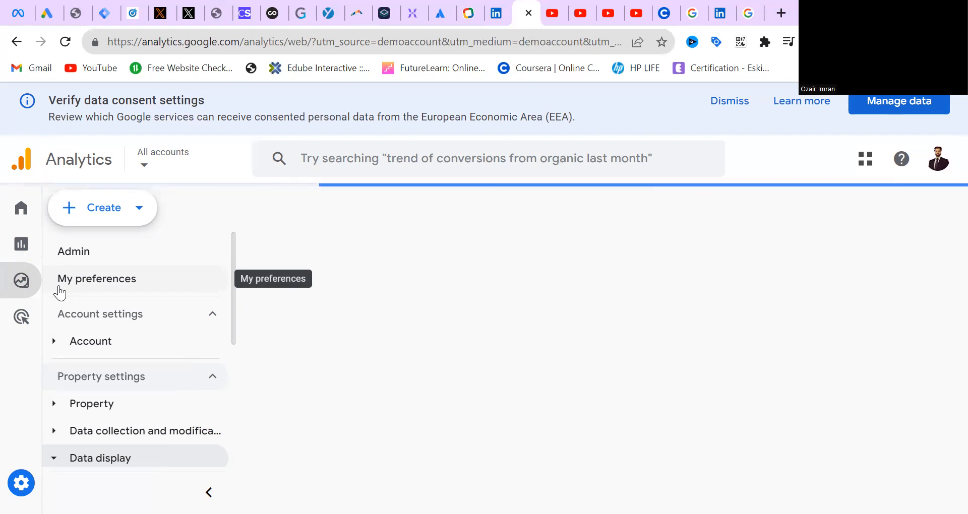
{"action": "mouse_move", "coordinate": [8, 292]}
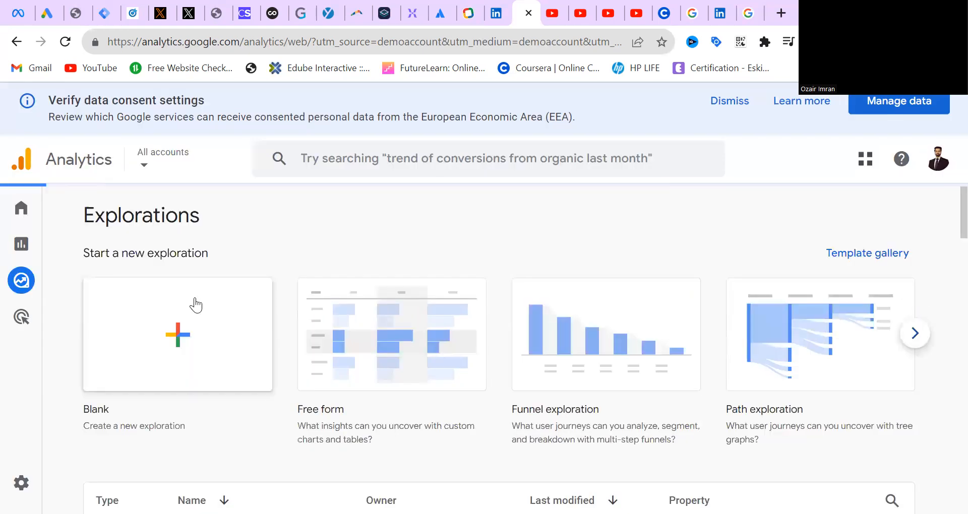
{"action": "left_click", "coordinate": [146, 357]}
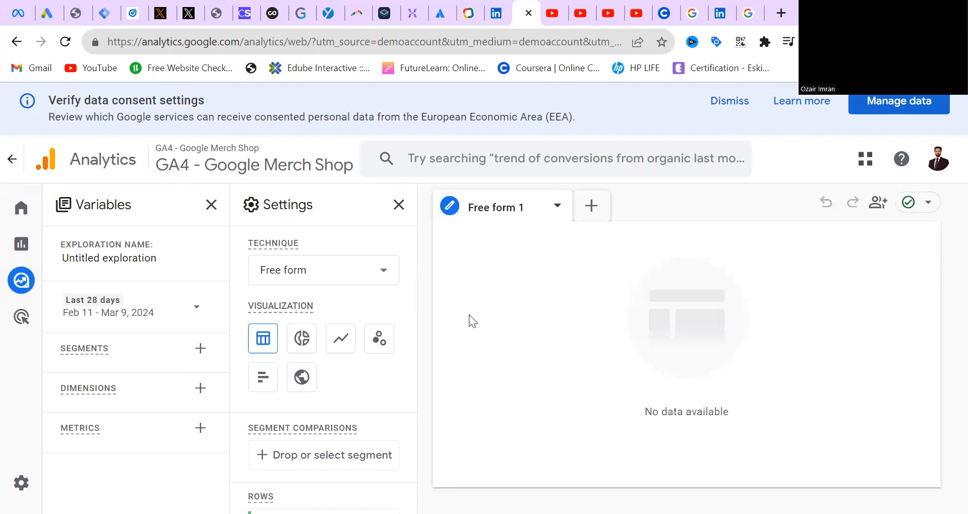
Start a custom user segment in the exploration and set its include condition to the First user medium dimension
{"action": "left_click_drag", "start_coordinate": [413, 251], "coordinate": [411, 291]}
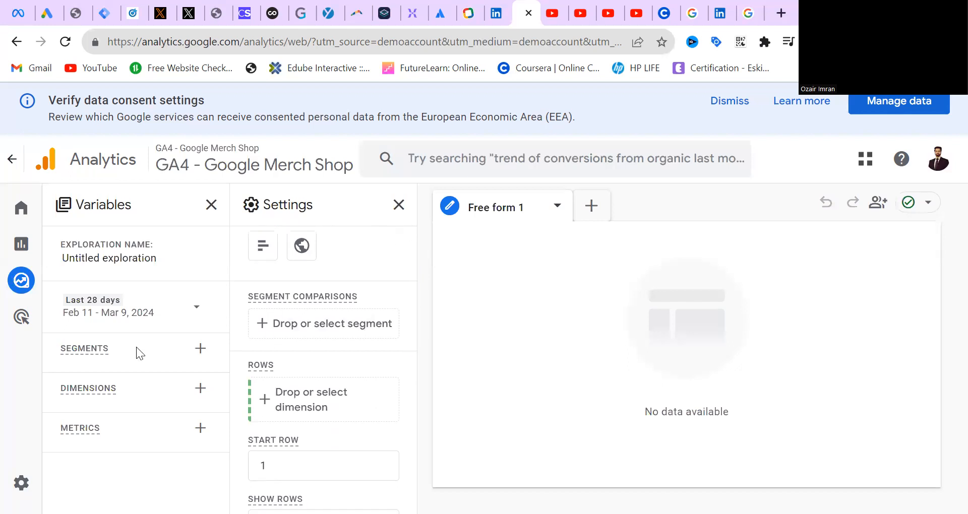
{"action": "left_click", "coordinate": [200, 349]}
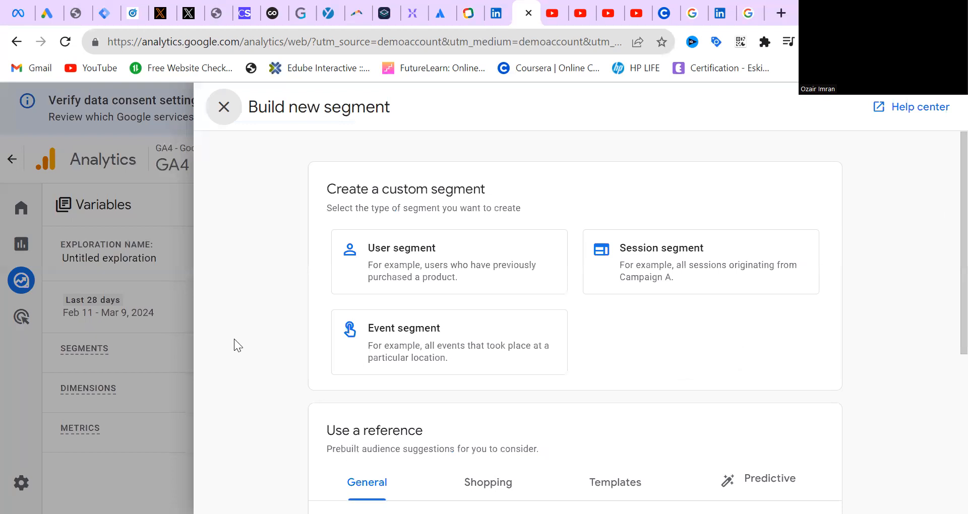
{"action": "left_click", "coordinate": [387, 267]}
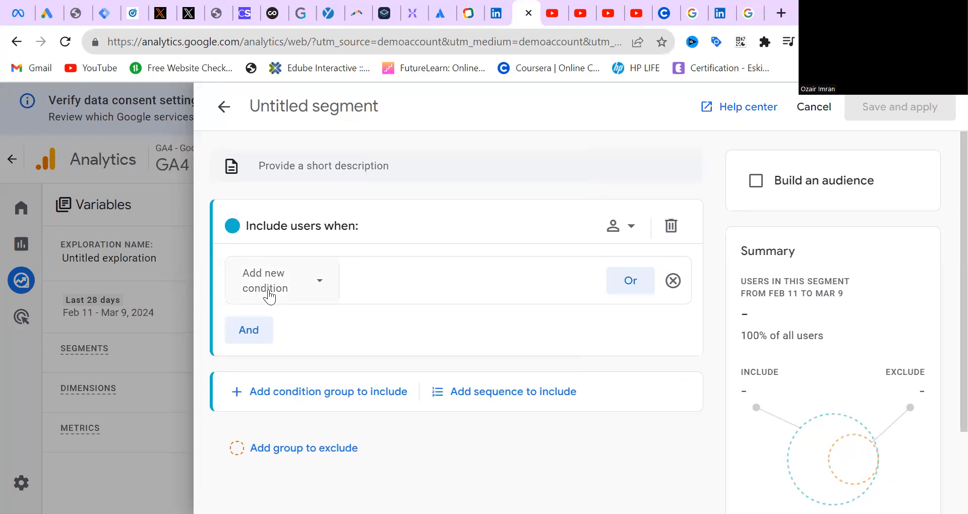
{"action": "left_click", "coordinate": [286, 296]}
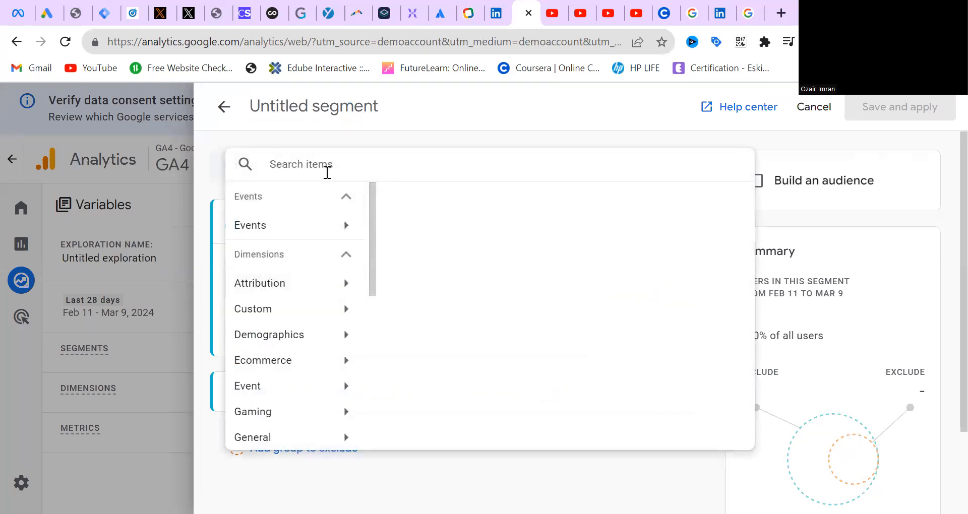
{"action": "type", "text": "fir"}
{"action": "key", "text": "BackSpace"}
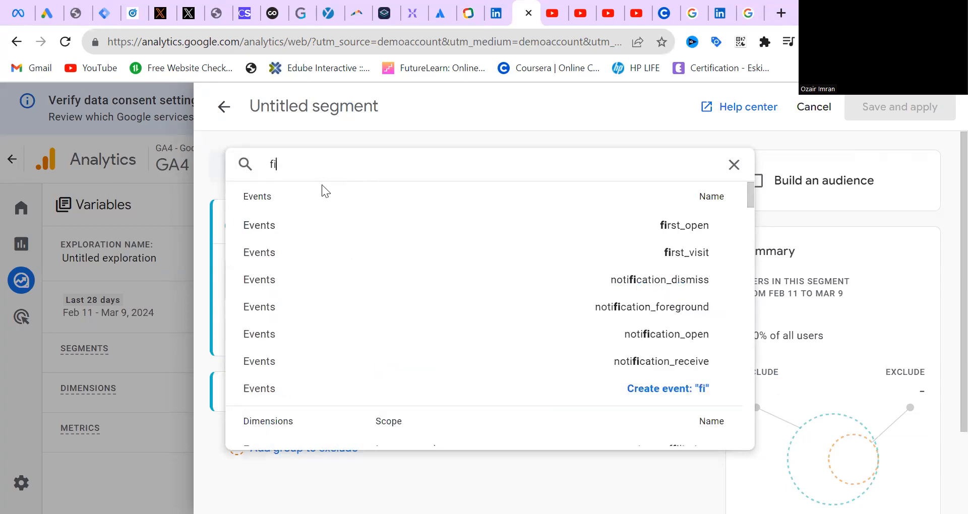
{"action": "type", "text": "rst"}
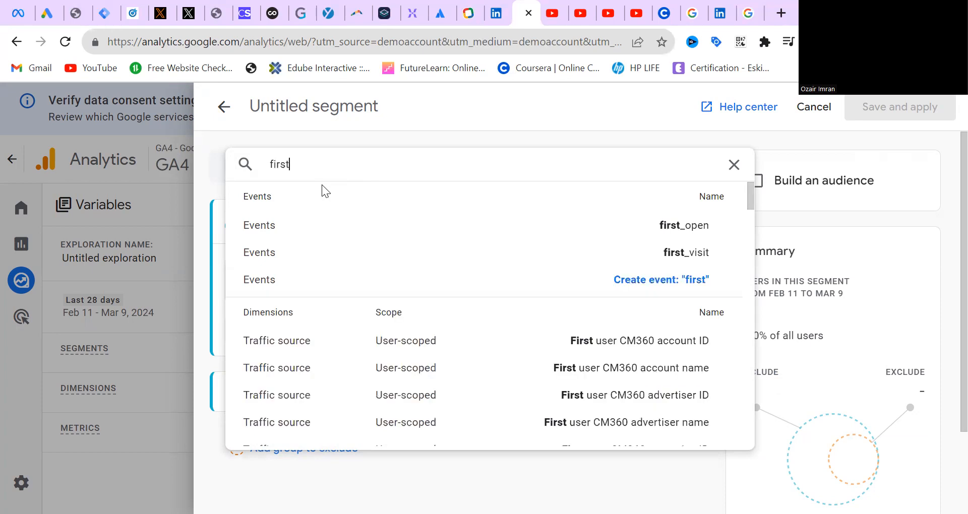
{"action": "type", "text": " user "}
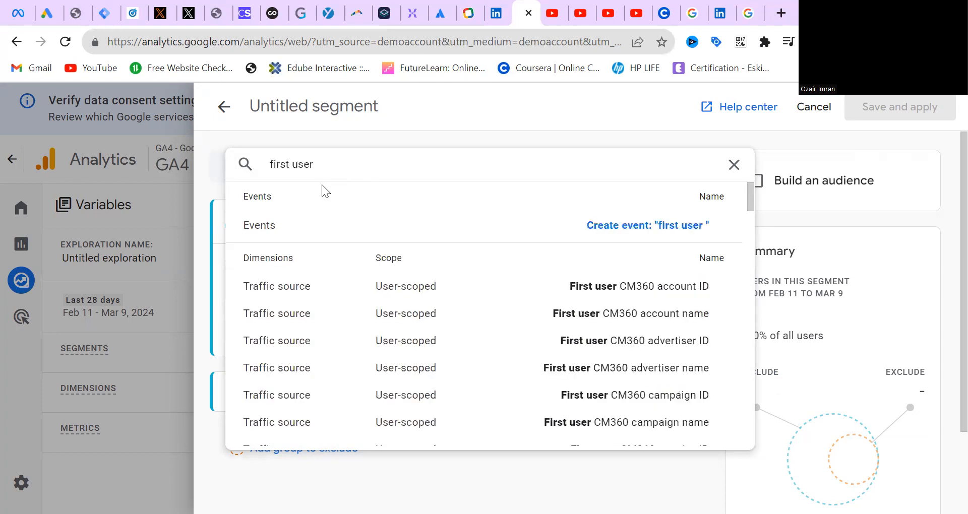
{"action": "type", "text": "med"}
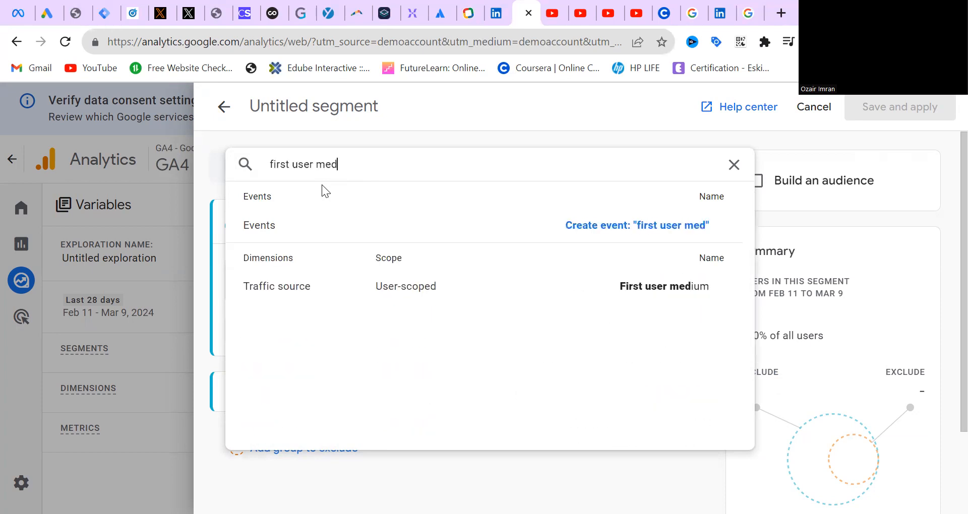
{"action": "left_click", "coordinate": [387, 298]}
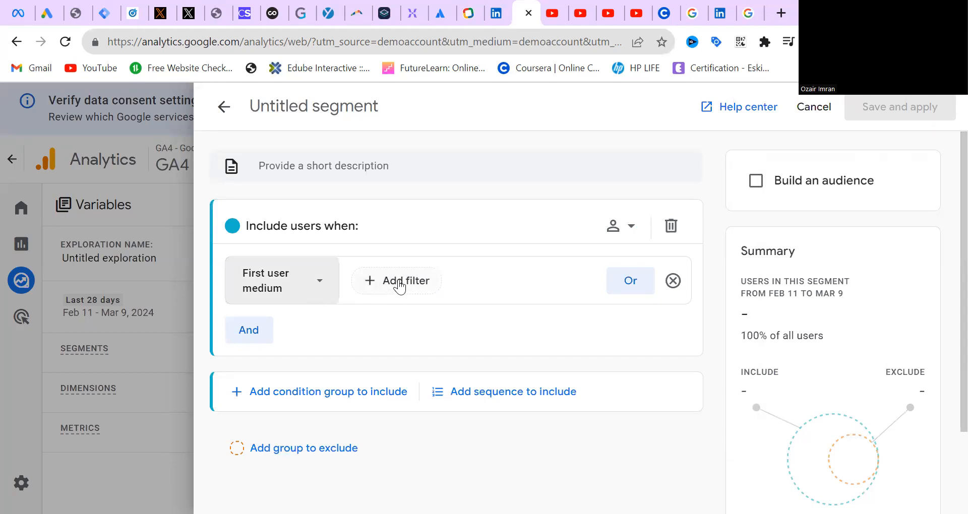
Filter First user medium to contain "organic" at any point in time, and save and apply the segment
{"action": "left_click", "coordinate": [397, 280]}
{"action": "left_click", "coordinate": [418, 364]}
{"action": "type", "text": "Orga"}
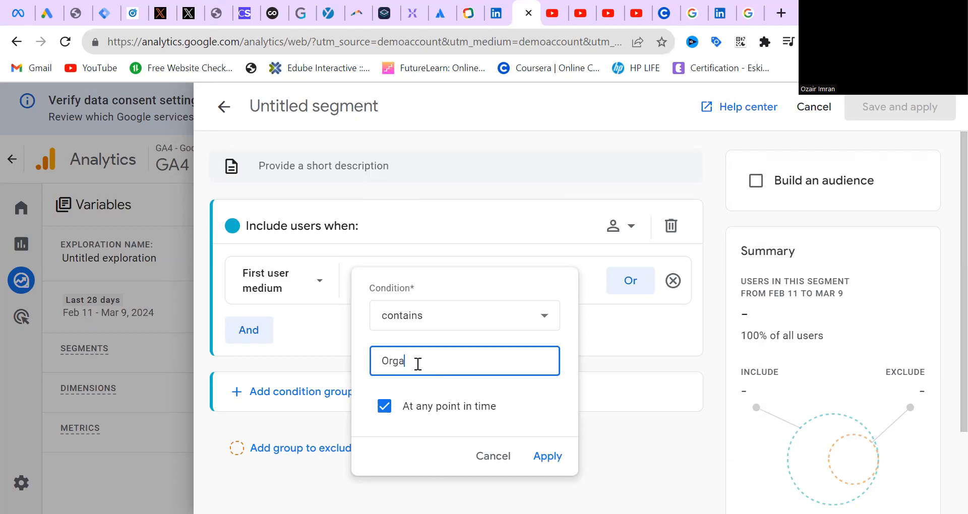
{"action": "type", "text": "nic"}
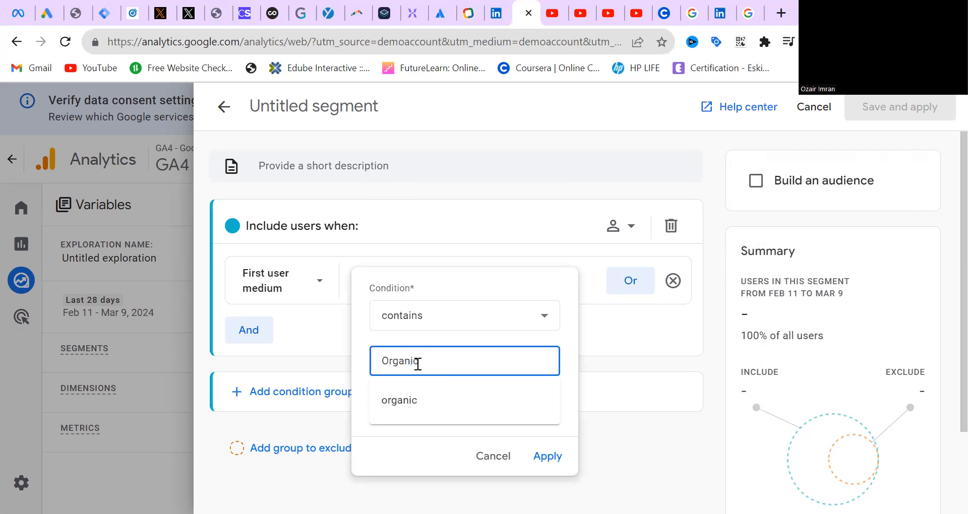
{"action": "left_click", "coordinate": [410, 399]}
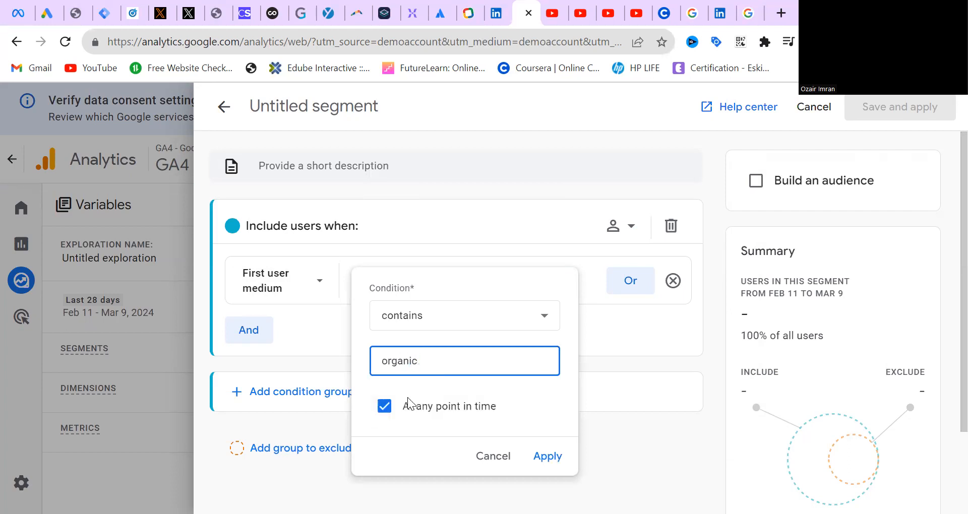
{"action": "left_click", "coordinate": [553, 456]}
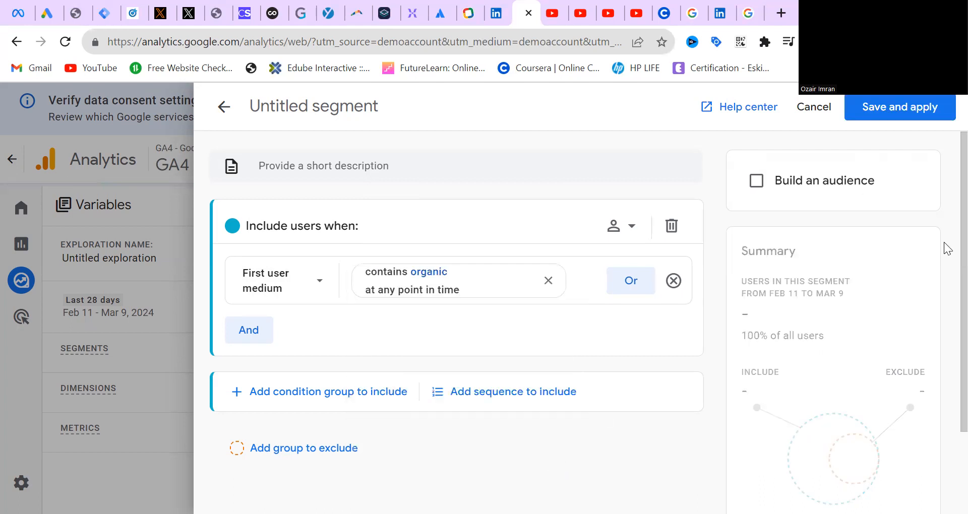
{"action": "scroll", "coordinate": [761, 413], "scroll_direction": "down", "scroll_amount": 2}
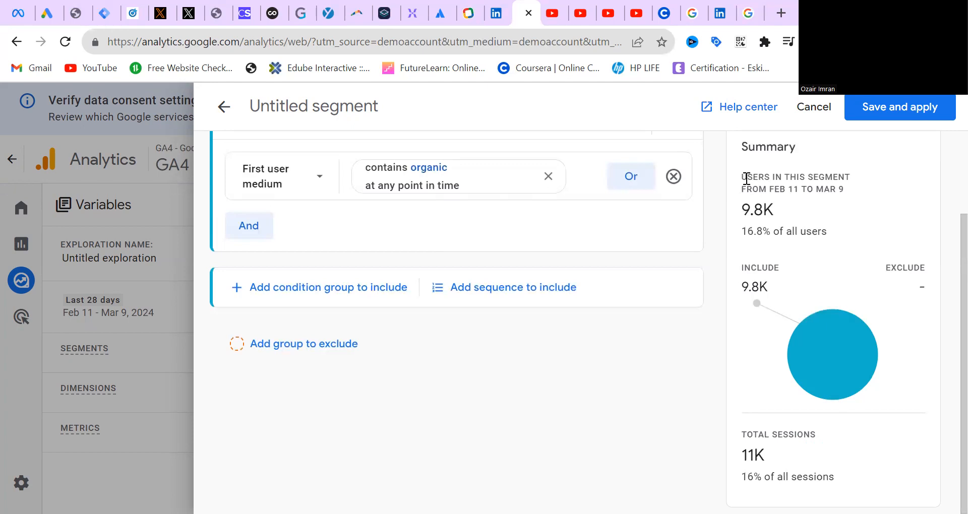
{"action": "left_click", "coordinate": [924, 116]}
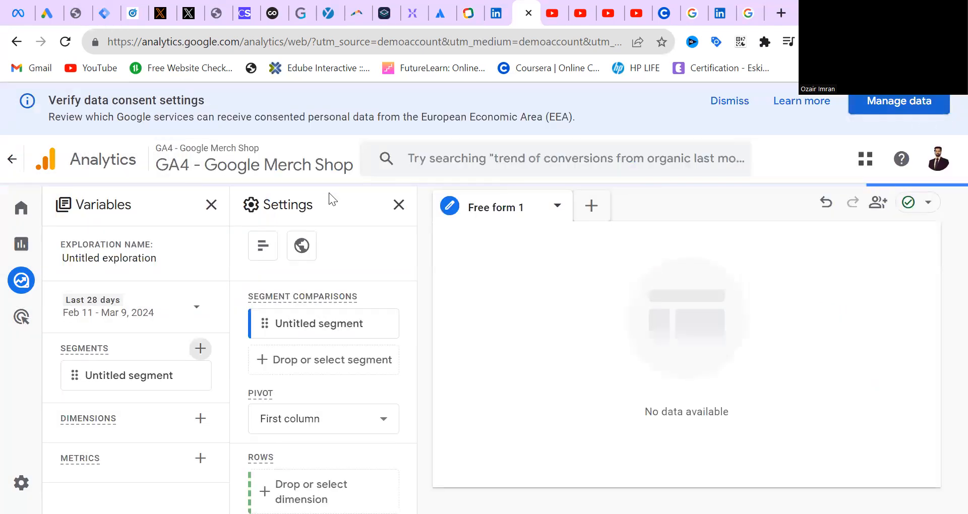
Edit the untitled segment, rename it "Organic Traffic" and save it
{"action": "mouse_move", "coordinate": [169, 377]}
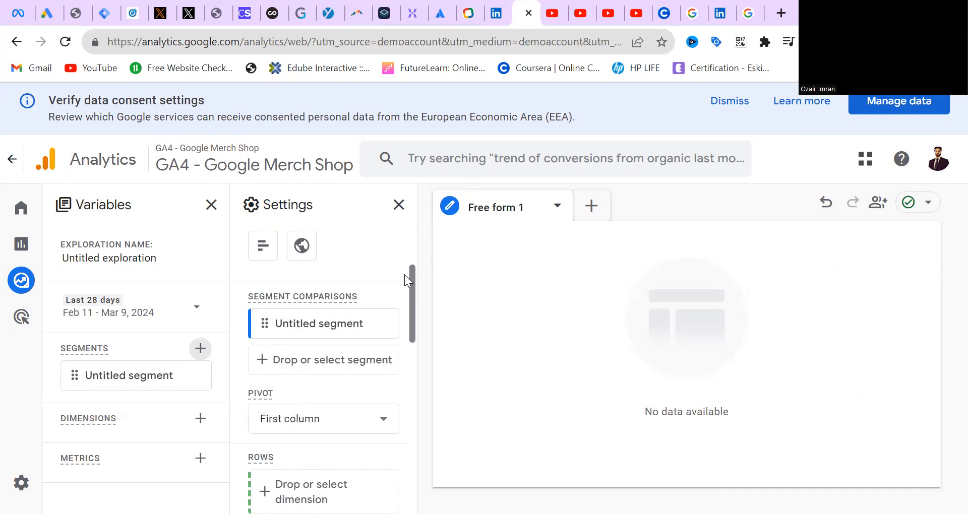
{"action": "left_click_drag", "start_coordinate": [408, 283], "coordinate": [425, 244]}
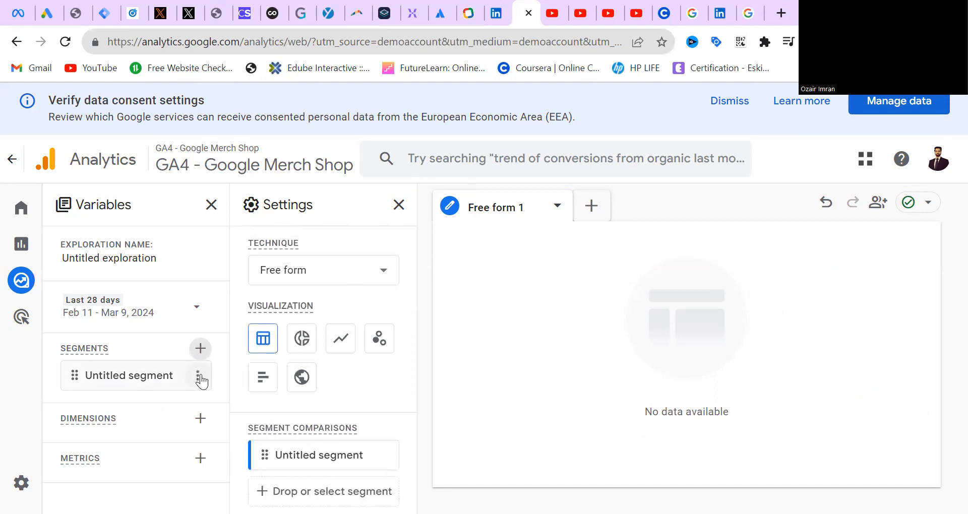
{"action": "left_click", "coordinate": [200, 376]}
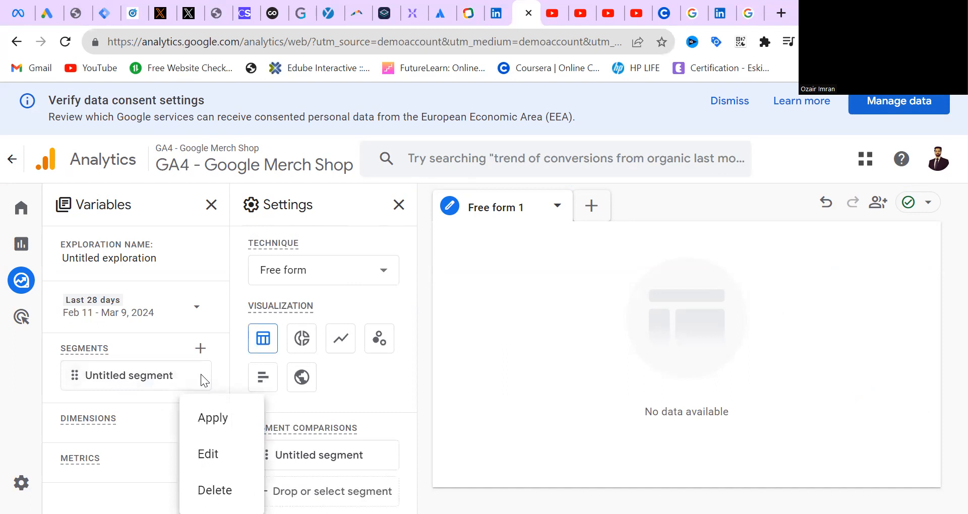
{"action": "left_click", "coordinate": [212, 454]}
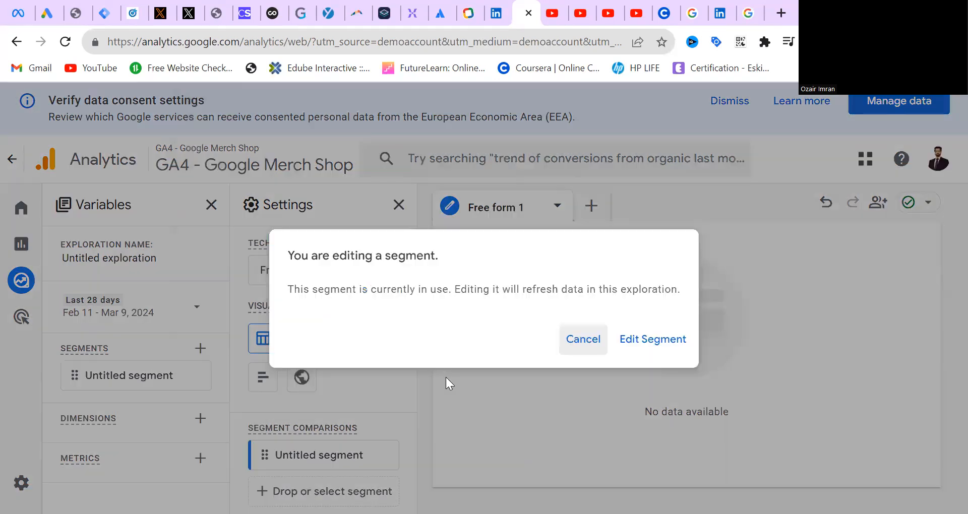
{"action": "left_click", "coordinate": [650, 339]}
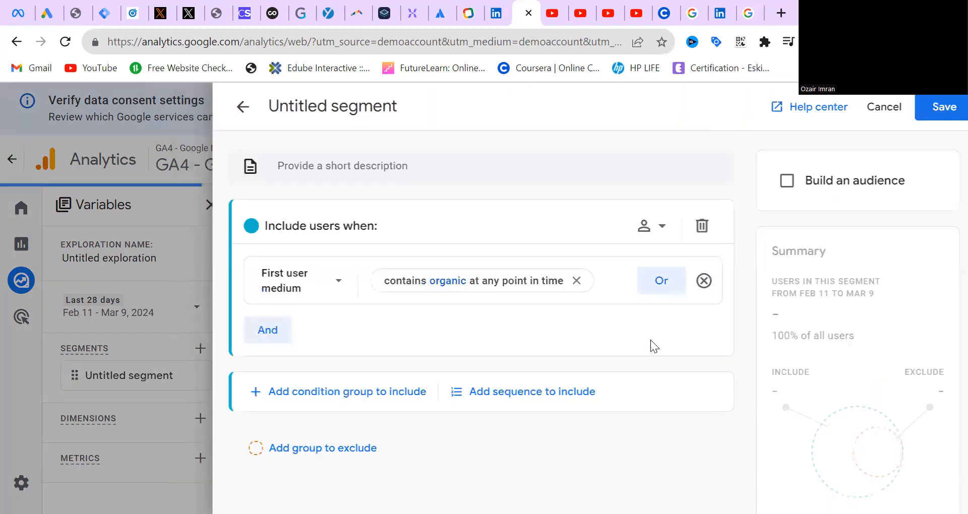
{"action": "left_click", "coordinate": [327, 107]}
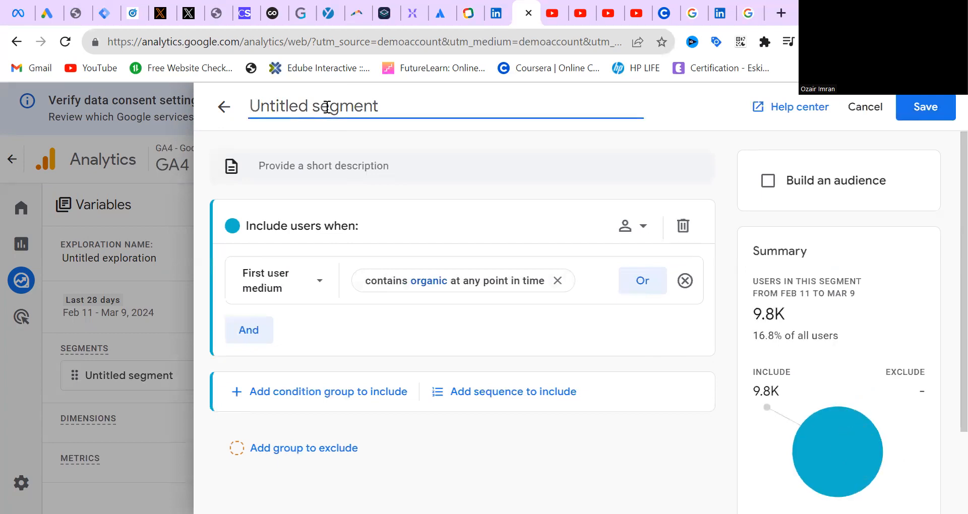
{"action": "type", "text": "Olr"}
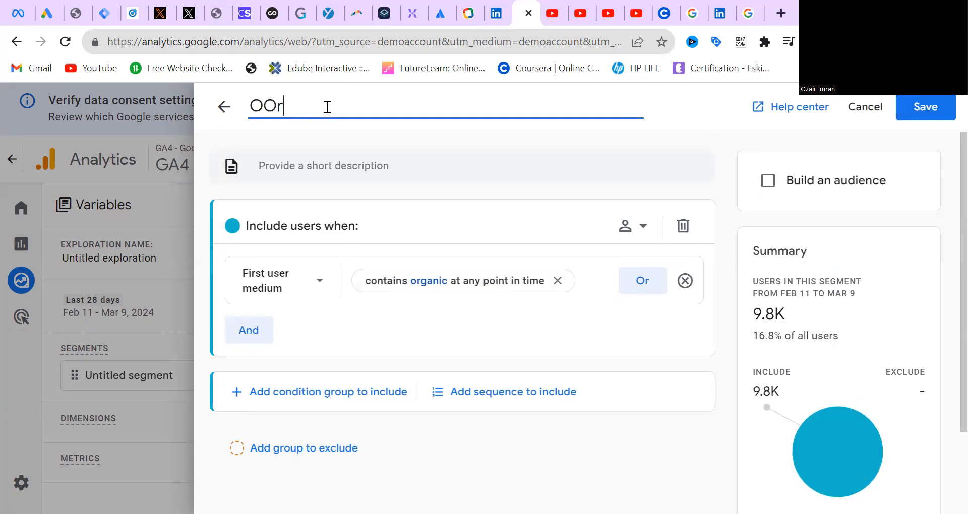
{"action": "type", "text": "ganic Tradf"}
{"action": "type", "text": "ic"}
{"action": "left_click", "coordinate": [946, 117]}
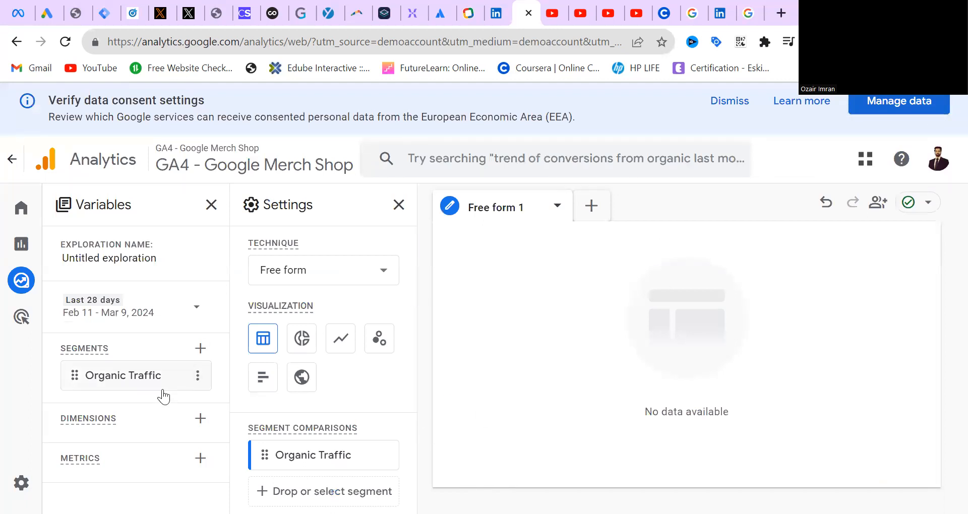
Start a second custom user segment and set its include condition to the First user medium dimension
{"action": "left_click", "coordinate": [200, 348]}
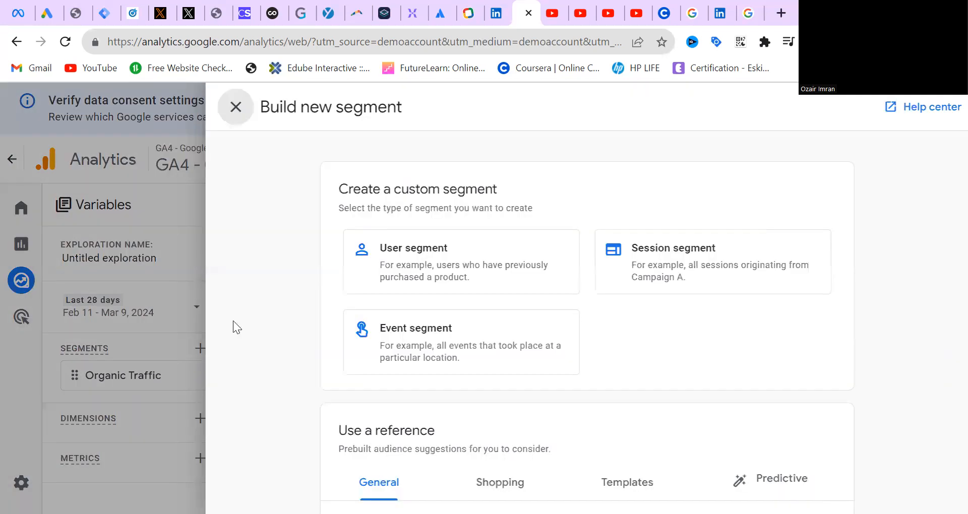
{"action": "left_click", "coordinate": [417, 272]}
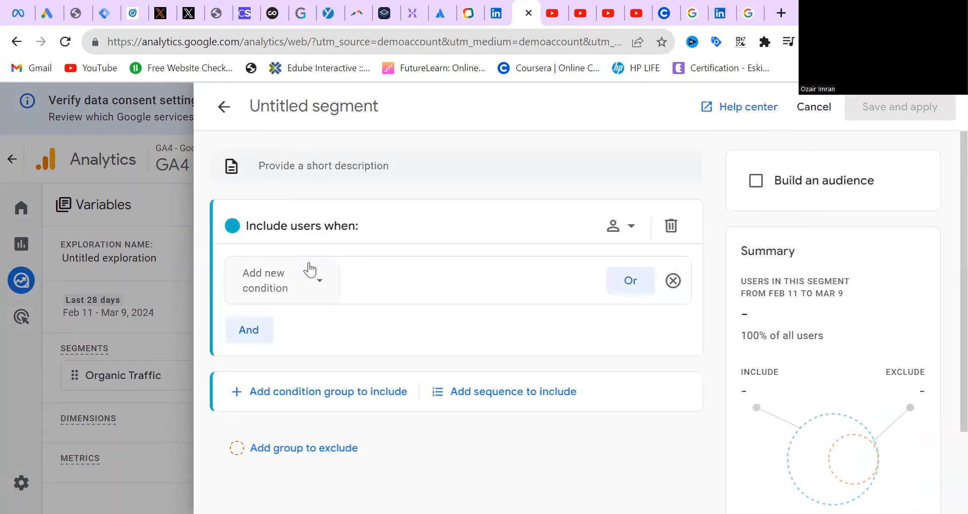
{"action": "left_click", "coordinate": [301, 284]}
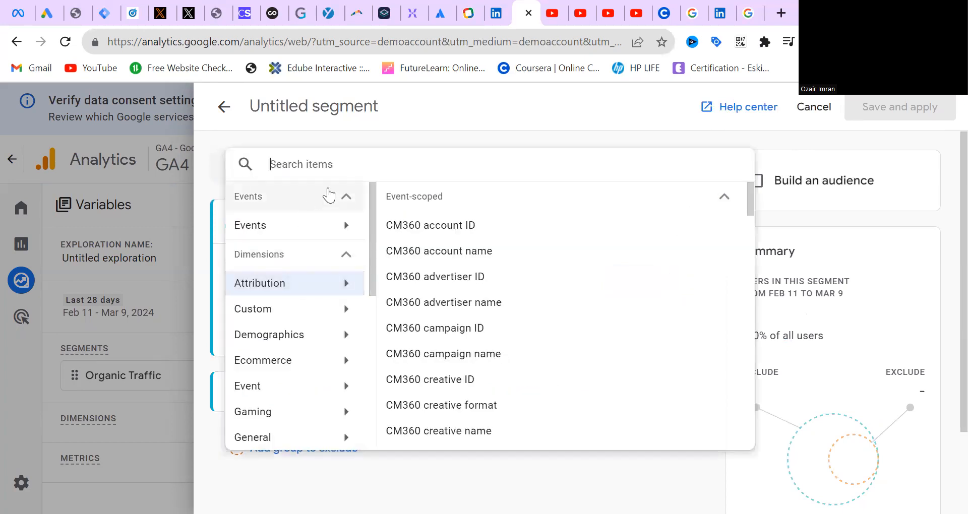
{"action": "type", "text": "fir"}
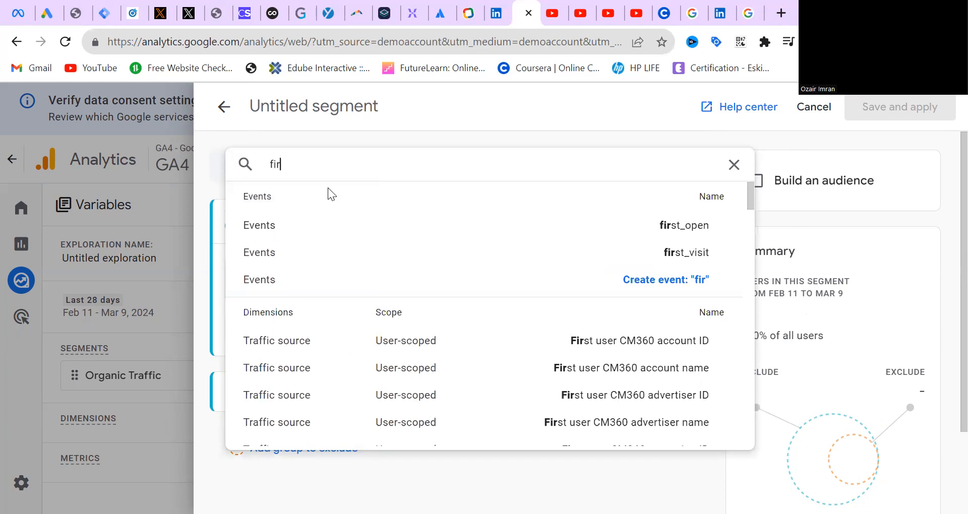
{"action": "type", "text": "st us"}
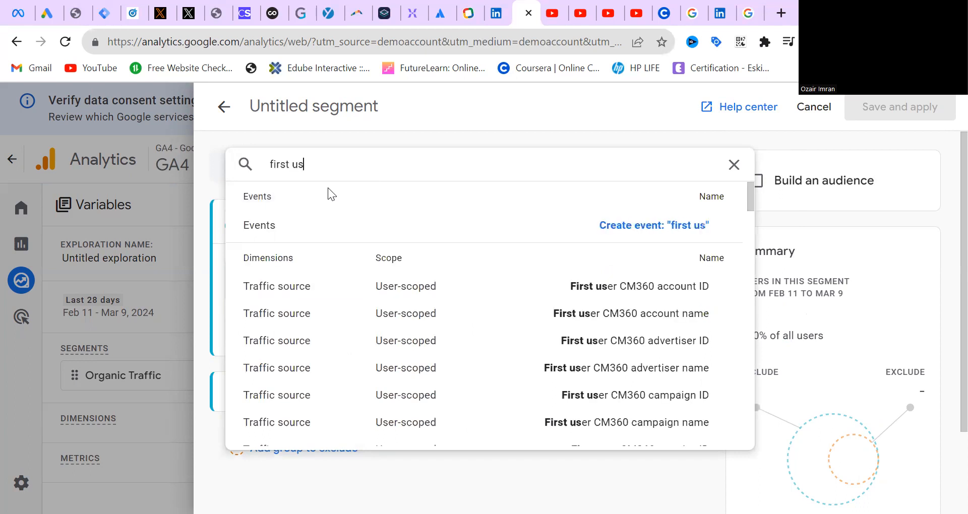
{"action": "type", "text": "er med"}
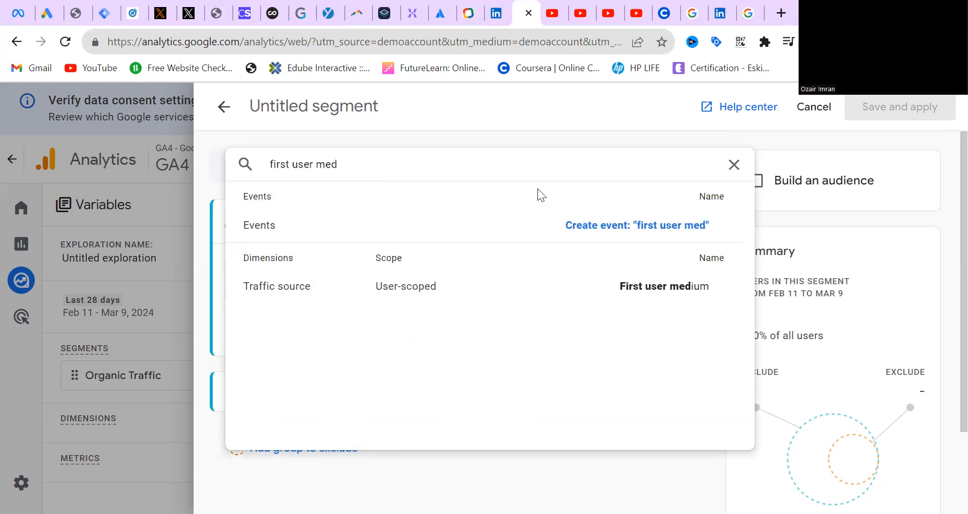
{"action": "left_click", "coordinate": [645, 287]}
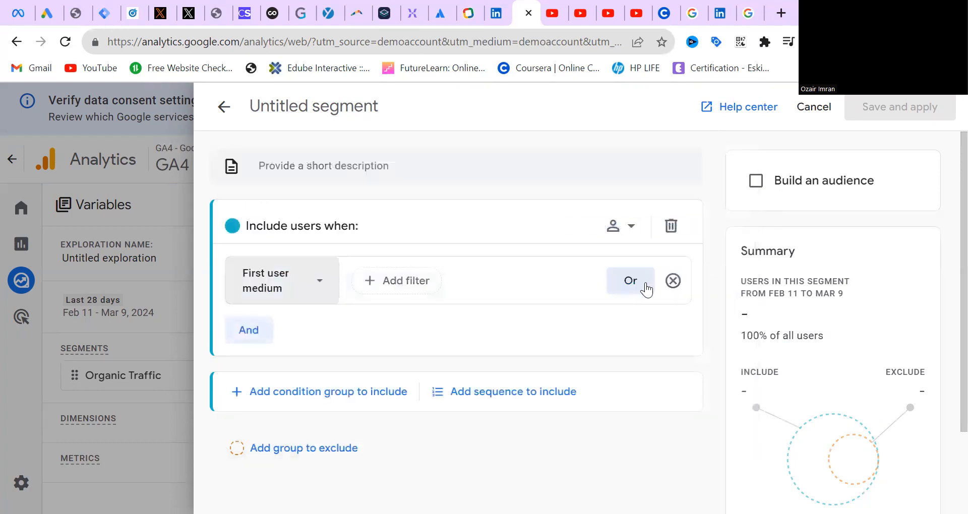
Filter First user medium to contain "cpc" at any point in time and apply the filter
{"action": "left_click", "coordinate": [401, 289]}
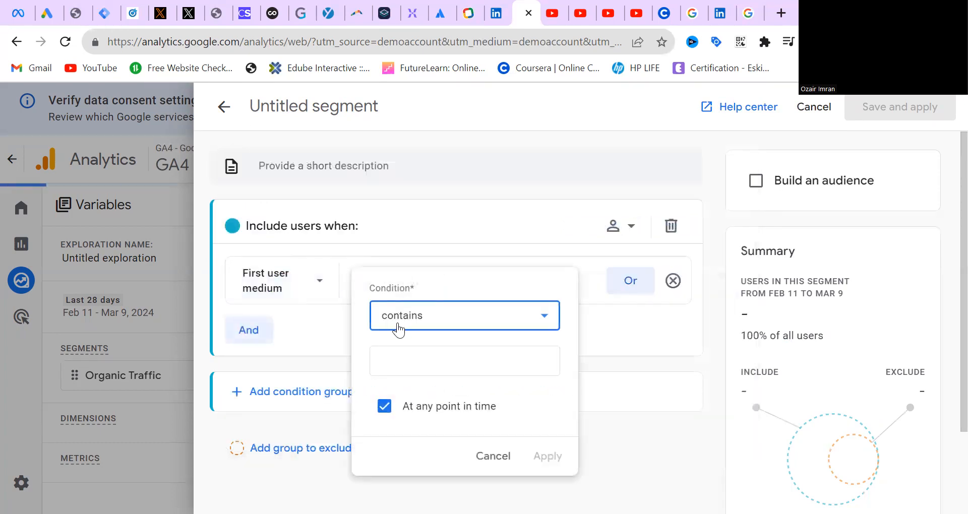
{"action": "left_click", "coordinate": [415, 370]}
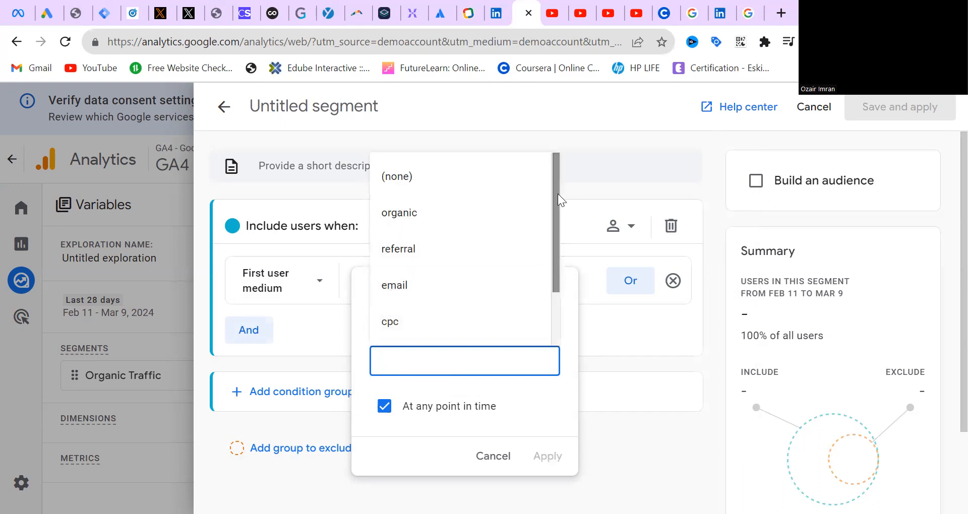
{"action": "left_click_drag", "start_coordinate": [553, 202], "coordinate": [548, 269]}
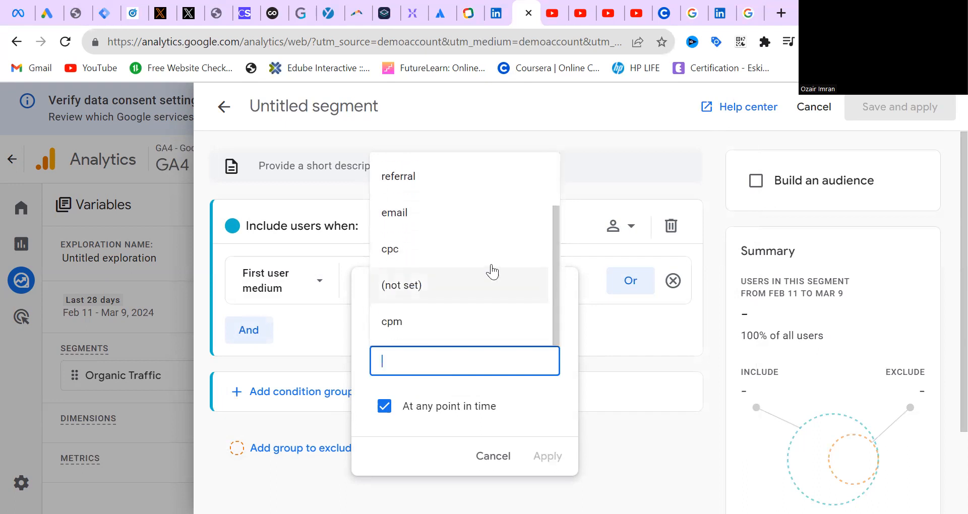
{"action": "left_click", "coordinate": [421, 260]}
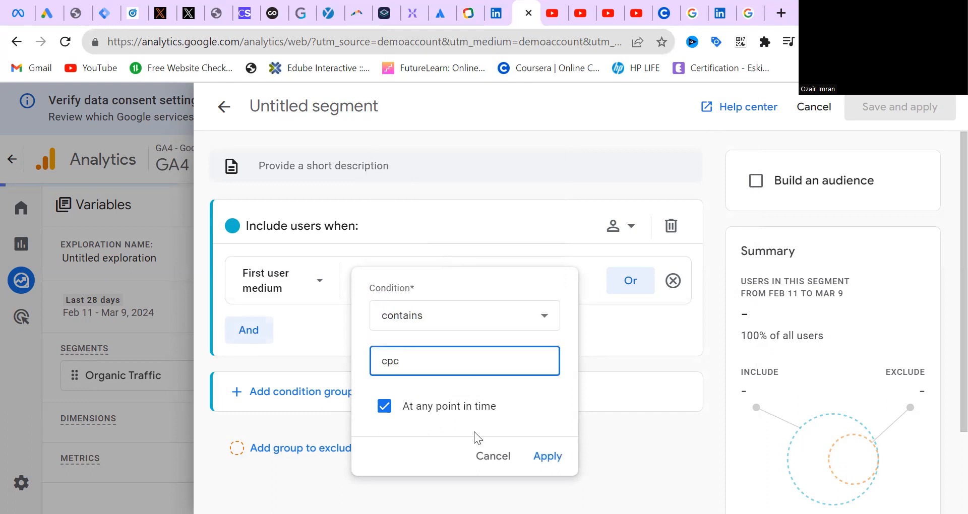
{"action": "left_click", "coordinate": [543, 456]}
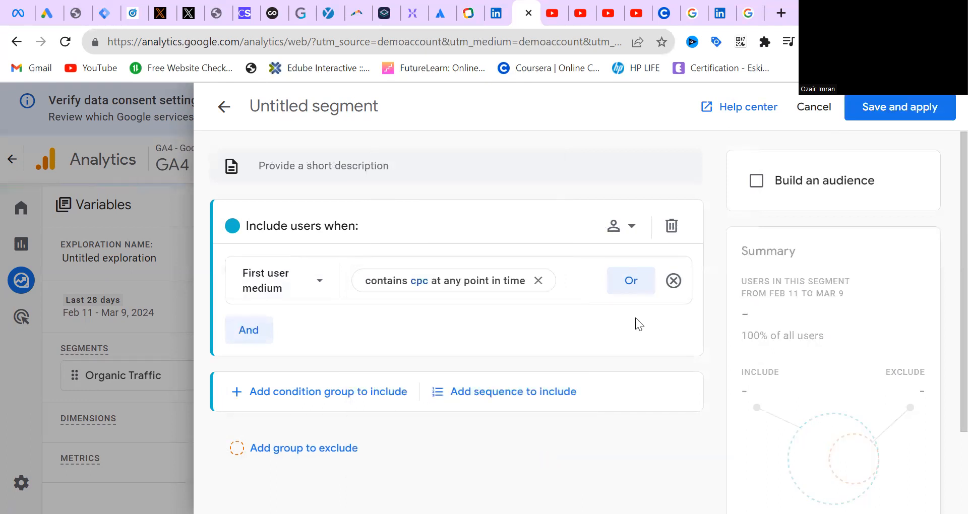
Name the cpc segment "Paid Traffic", then save and apply it to the exploration
{"action": "left_click", "coordinate": [376, 113]}
{"action": "type", "text": "P"}
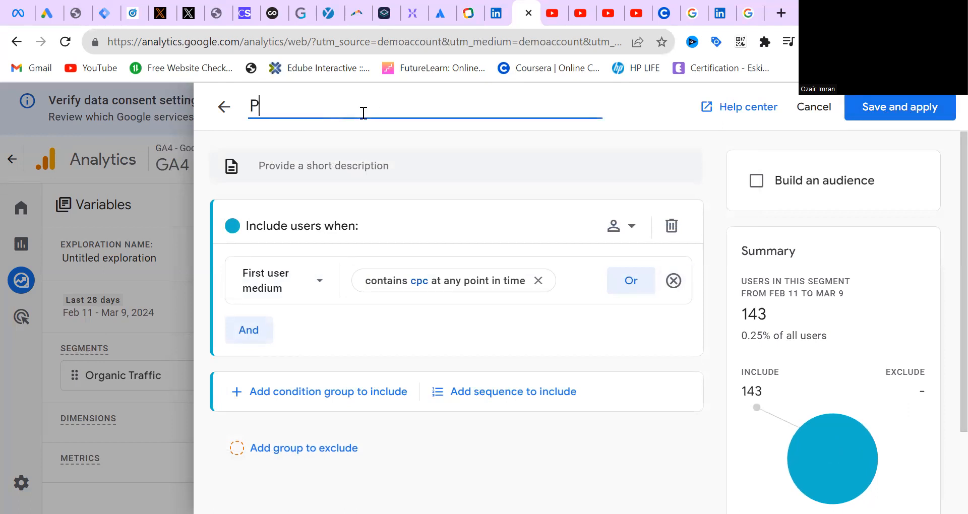
{"action": "type", "text": "aid Traffic"}
{"action": "left_click", "coordinate": [909, 112]}
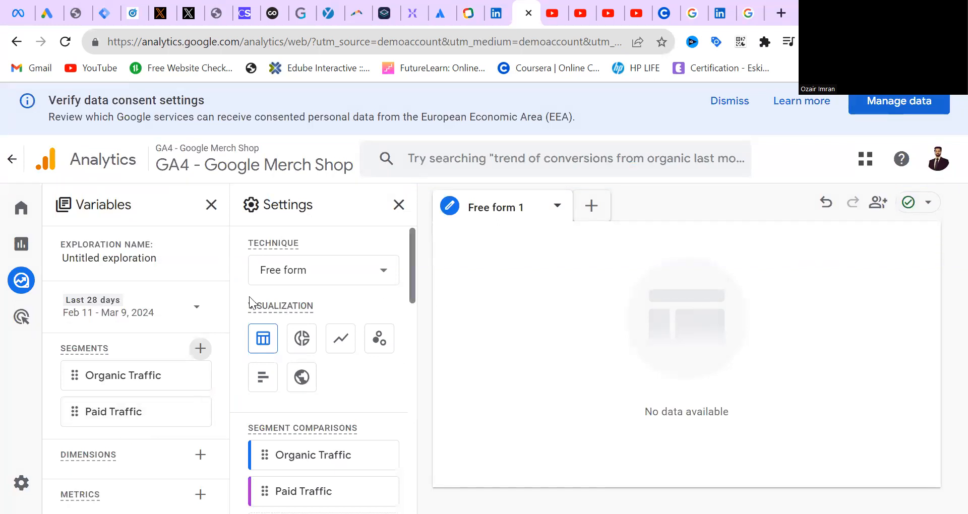
Import the predefined Ecommerce dimensions Category, Currency and Item affiliation into the exploration's variables
{"action": "left_click_drag", "start_coordinate": [411, 264], "coordinate": [399, 357]}
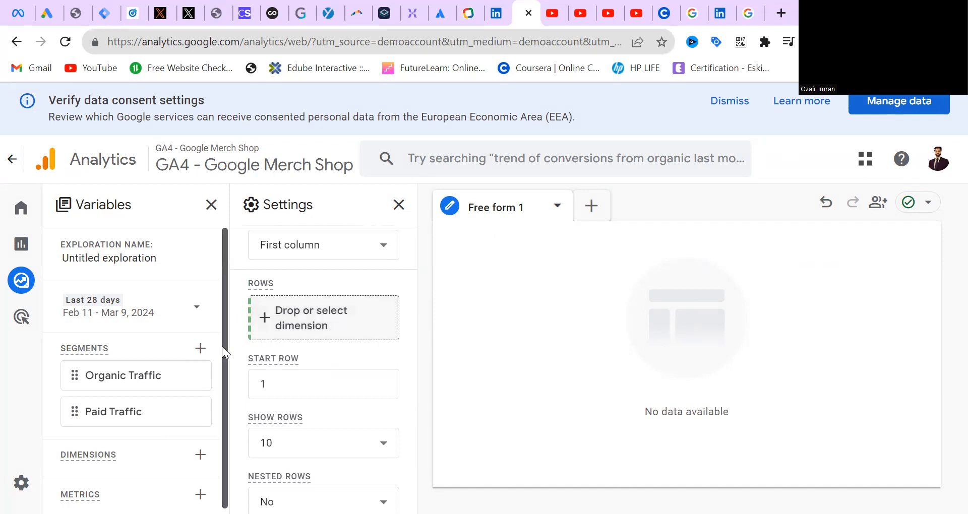
{"action": "scroll", "coordinate": [222, 346], "scroll_direction": "down", "scroll_amount": 1}
{"action": "left_click", "coordinate": [198, 454]}
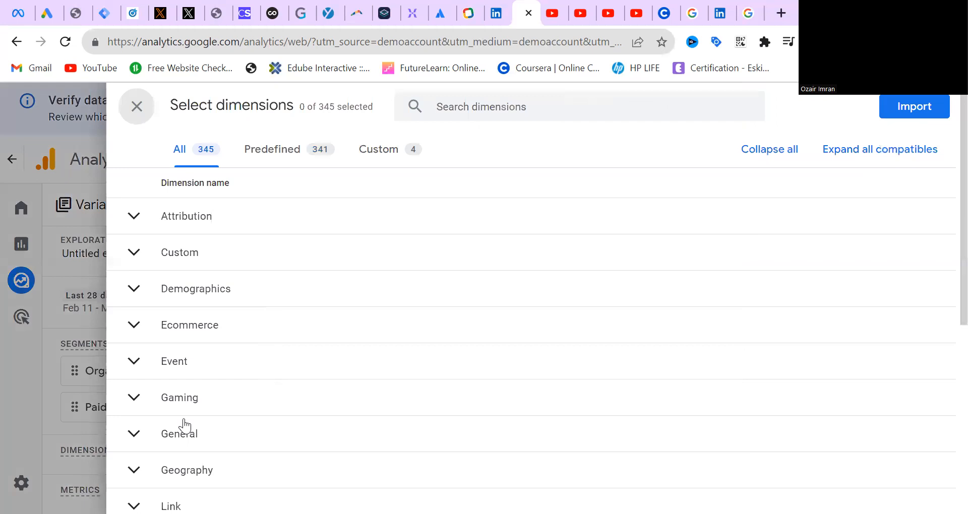
{"action": "left_click", "coordinate": [154, 305]}
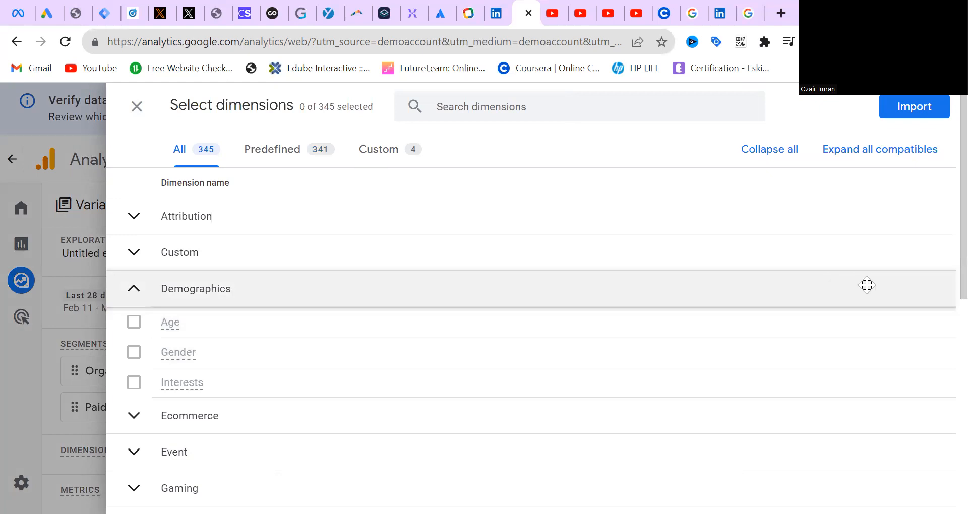
{"action": "left_click", "coordinate": [304, 162]}
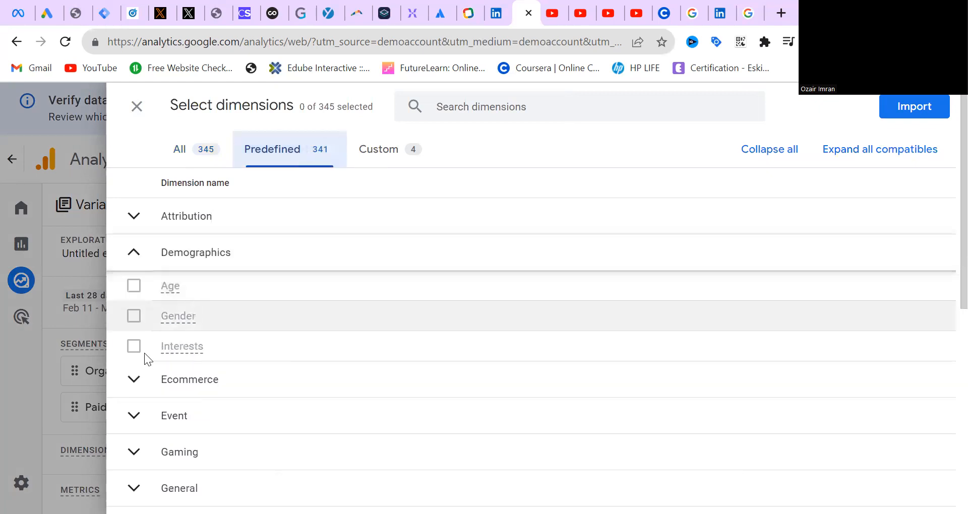
{"action": "left_click", "coordinate": [143, 383]}
{"action": "left_click", "coordinate": [134, 413]}
{"action": "left_click", "coordinate": [134, 443]}
{"action": "left_click", "coordinate": [133, 474]}
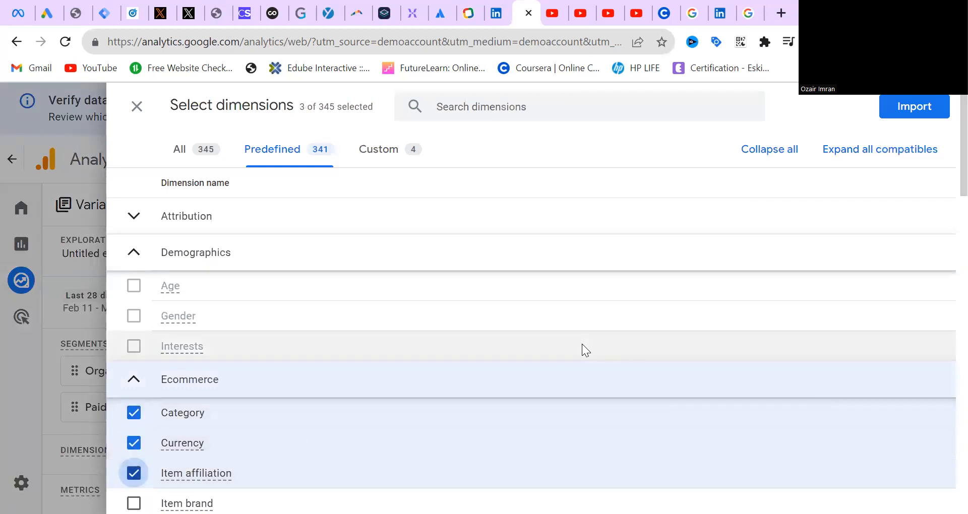
{"action": "left_click", "coordinate": [927, 110]}
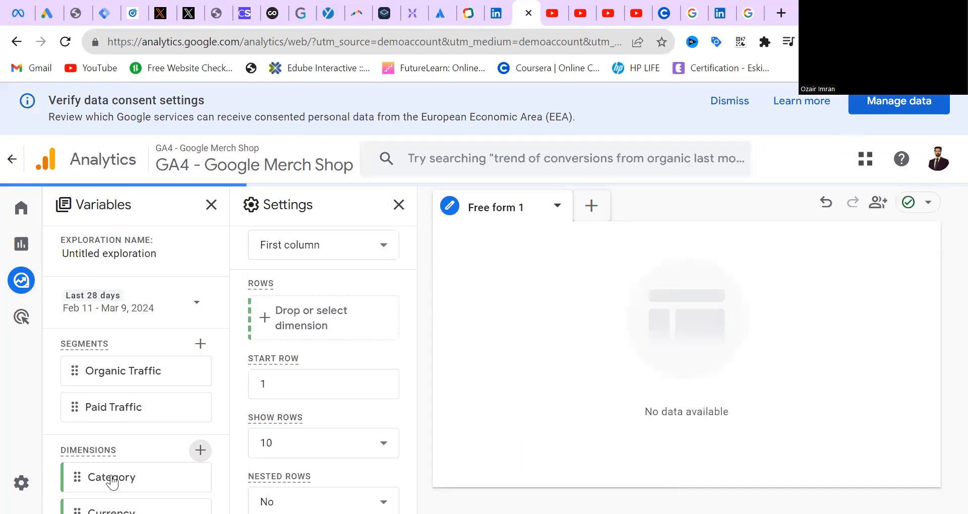
Add the Category dimension to the rows and switch the visualization to a donut chart
{"action": "left_click_drag", "start_coordinate": [113, 479], "coordinate": [317, 305]}
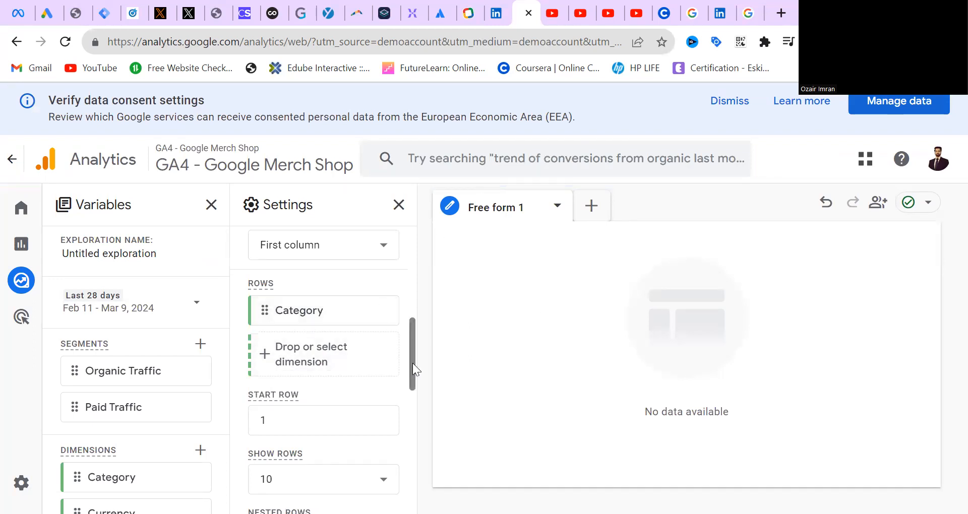
{"action": "scroll", "coordinate": [412, 363], "scroll_direction": "up", "scroll_amount": 1}
{"action": "scroll", "coordinate": [418, 314], "scroll_direction": "up", "scroll_amount": 5}
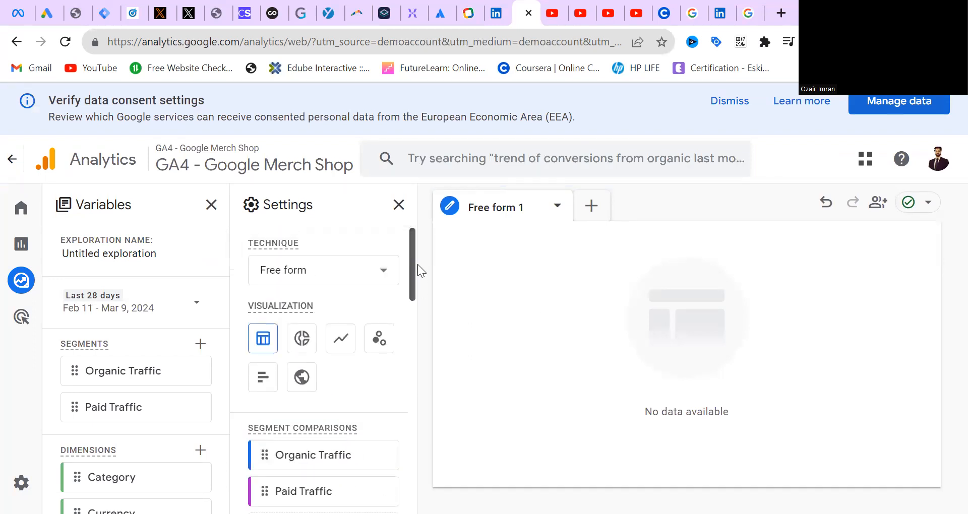
{"action": "left_click", "coordinate": [295, 341]}
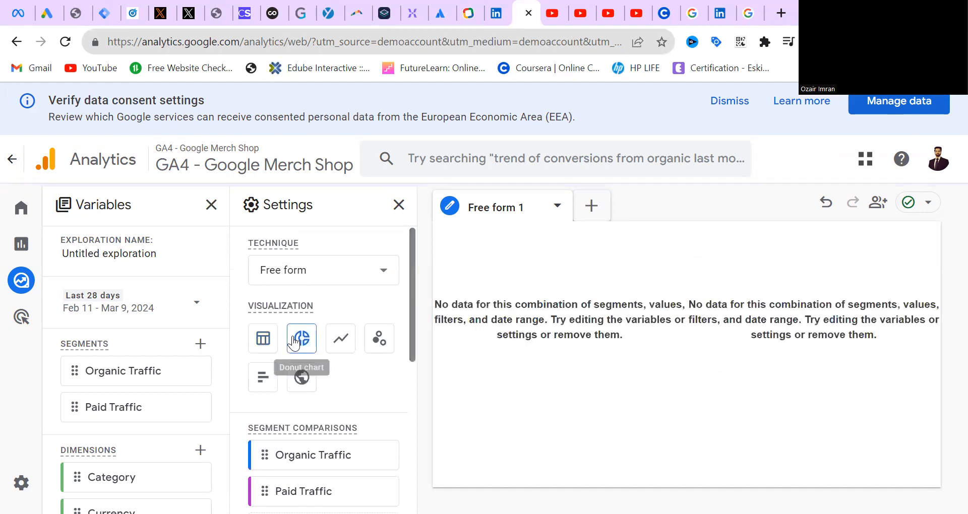
Change the exploration technique from Free form to Path exploration
{"action": "left_click", "coordinate": [557, 205]}
{"action": "left_click", "coordinate": [345, 259]}
{"action": "left_click", "coordinate": [292, 274]}
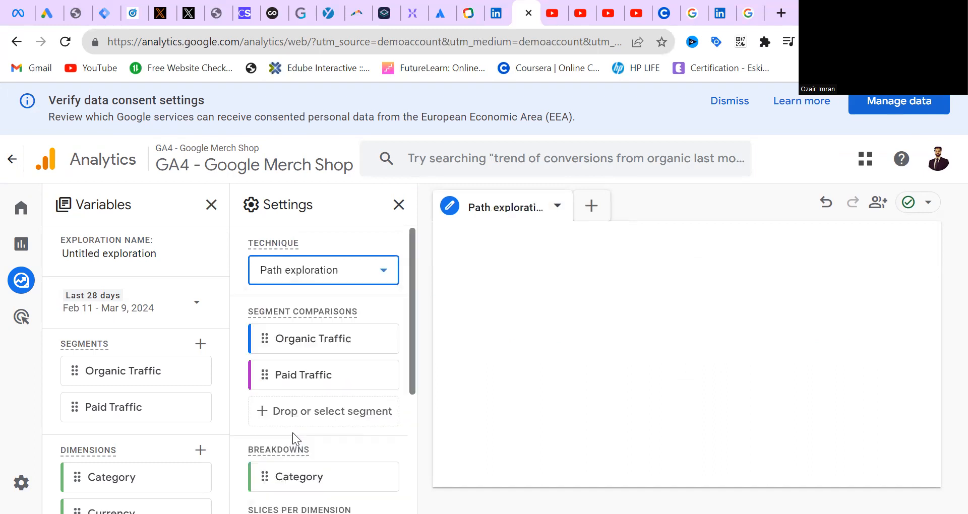
{"action": "left_click", "coordinate": [294, 443]}
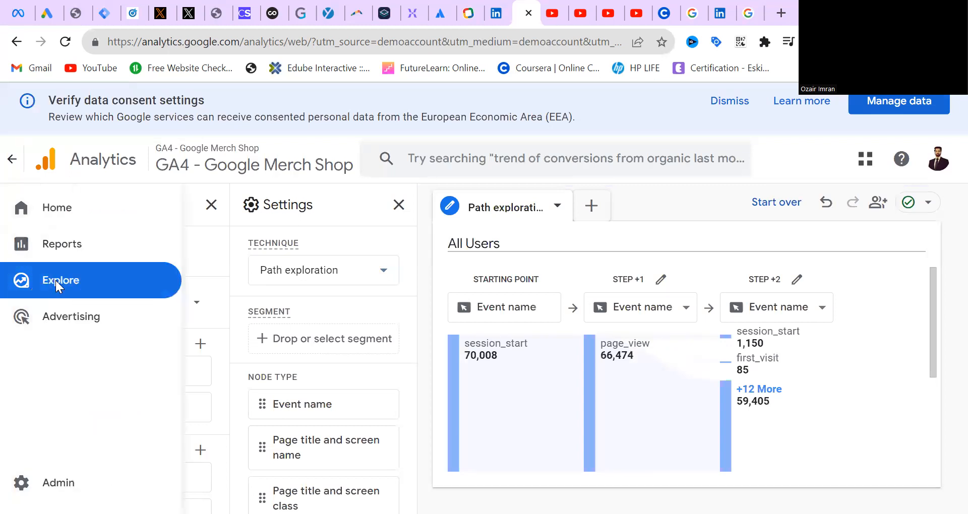
Return to the Explorations overview, create an exploration from the Free form template and review its predefined segments
{"action": "left_click", "coordinate": [55, 281]}
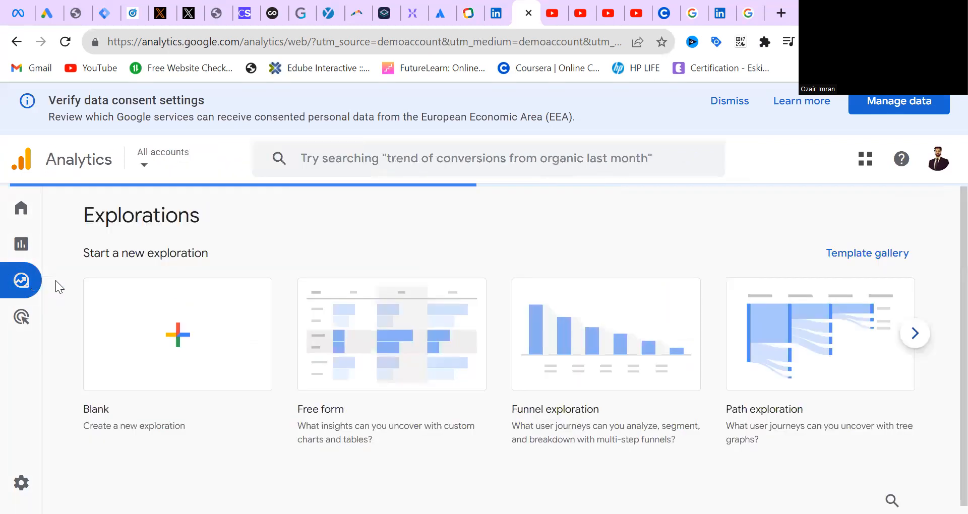
{"action": "left_click", "coordinate": [363, 315]}
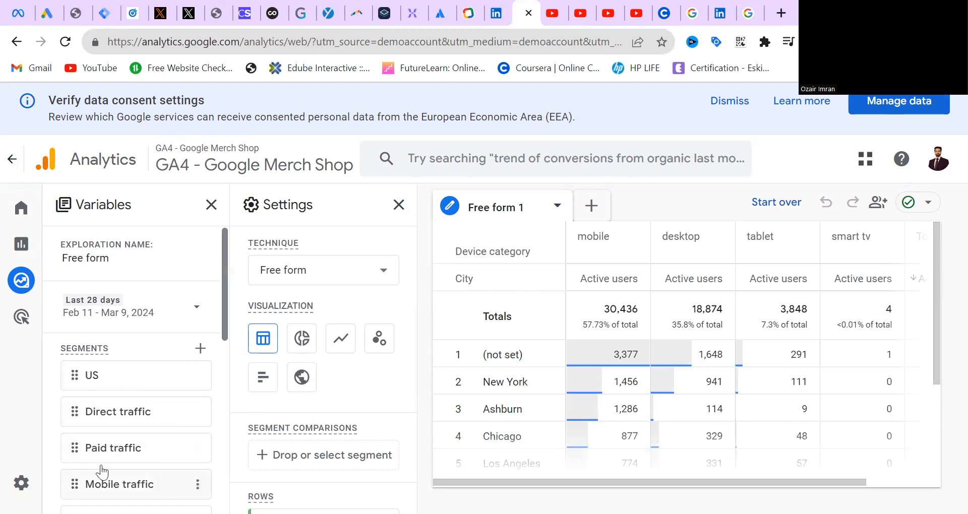
{"action": "left_click_drag", "start_coordinate": [225, 256], "coordinate": [222, 311]}
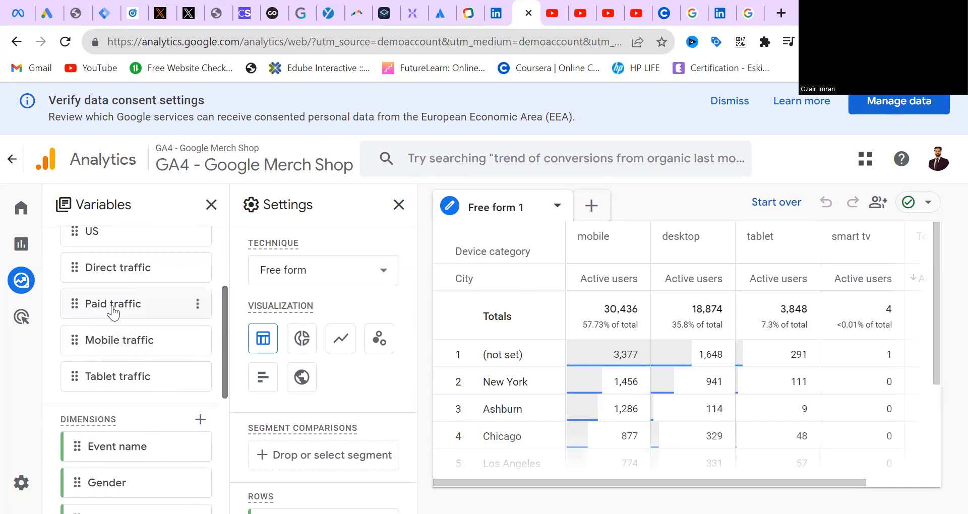
{"action": "mouse_move", "coordinate": [117, 311]}
{"action": "left_click_drag", "start_coordinate": [224, 313], "coordinate": [228, 284]}
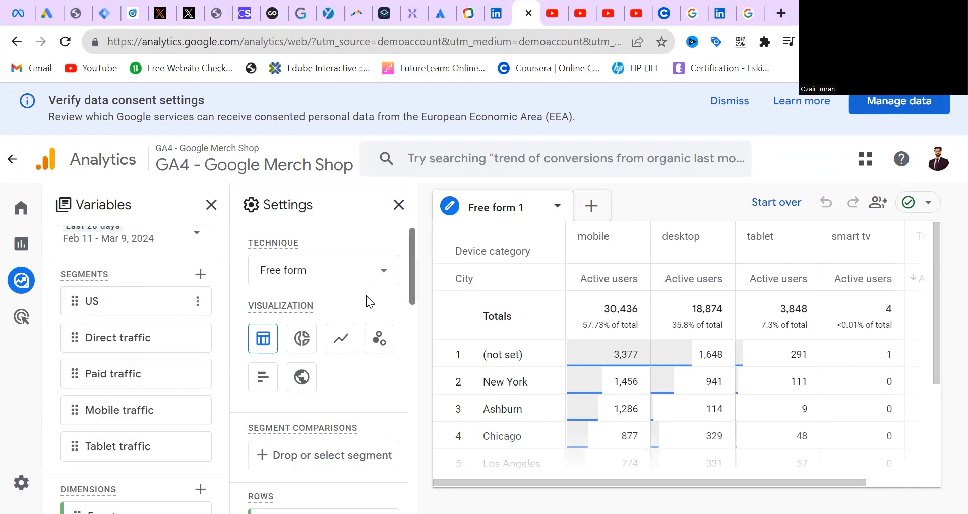
Add the Direct traffic segment to the segment comparisons and look through the resulting table
{"action": "left_click_drag", "start_coordinate": [410, 270], "coordinate": [411, 297]}
{"action": "left_click_drag", "start_coordinate": [114, 340], "coordinate": [310, 348]}
{"action": "left_click_drag", "start_coordinate": [141, 376], "coordinate": [336, 352]}
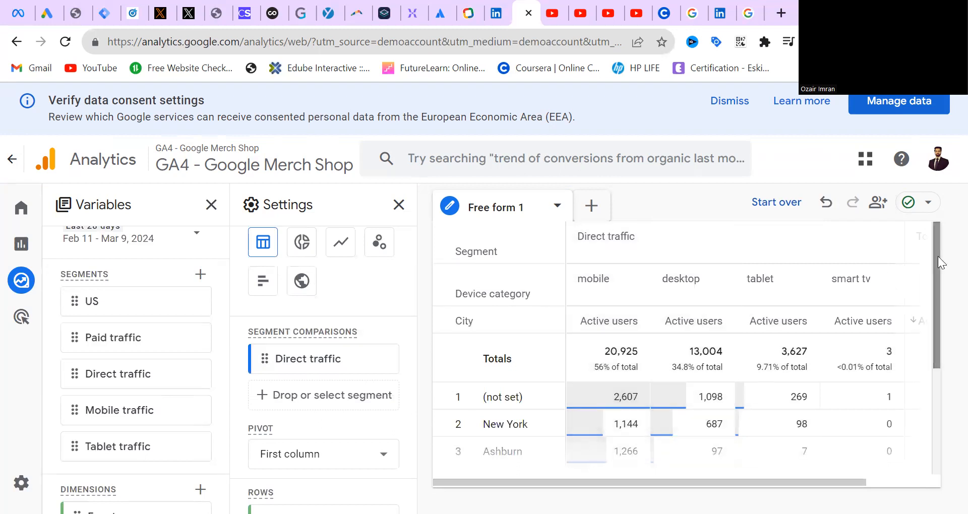
{"action": "left_click_drag", "start_coordinate": [937, 256], "coordinate": [935, 298]}
Replace the City dimension in the rows with Country
{"action": "left_click_drag", "start_coordinate": [406, 309], "coordinate": [415, 386]}
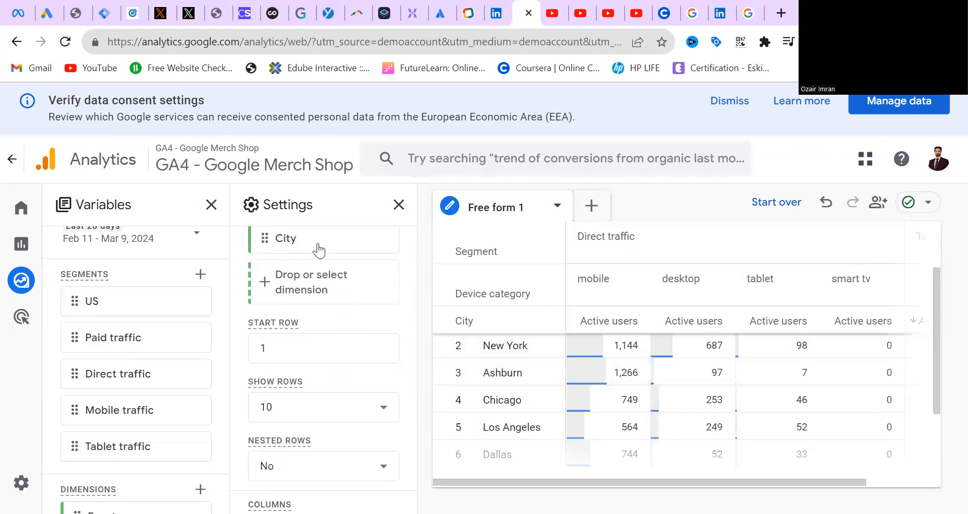
{"action": "left_click_drag", "start_coordinate": [411, 357], "coordinate": [411, 309]}
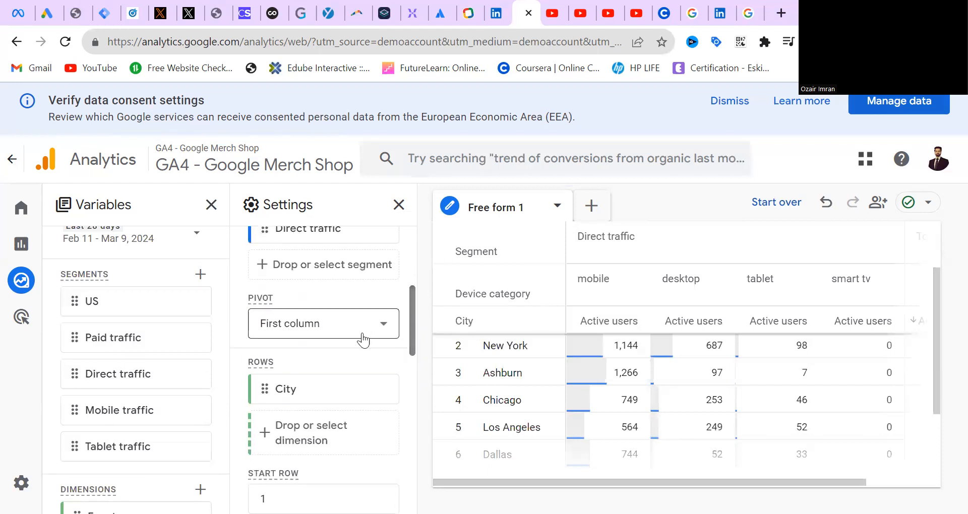
{"action": "left_click", "coordinate": [387, 391]}
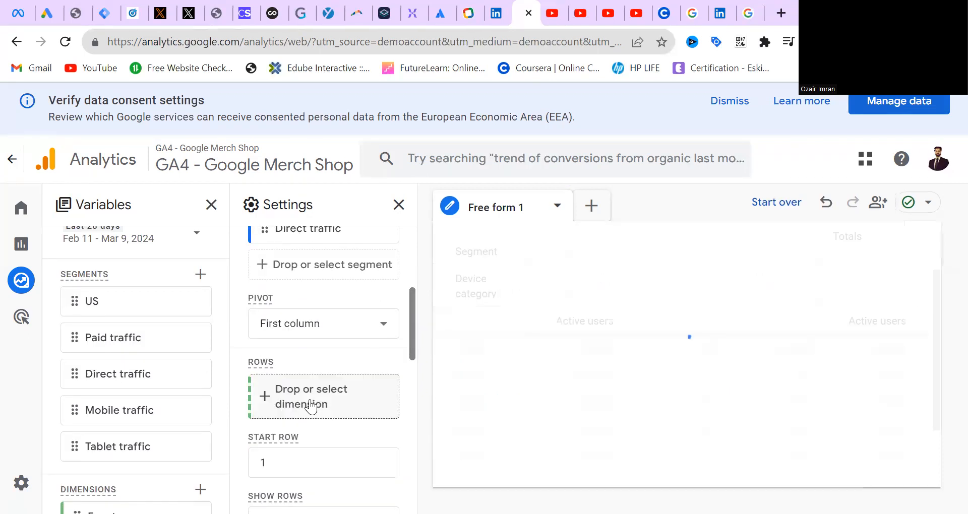
{"action": "left_click", "coordinate": [312, 401]}
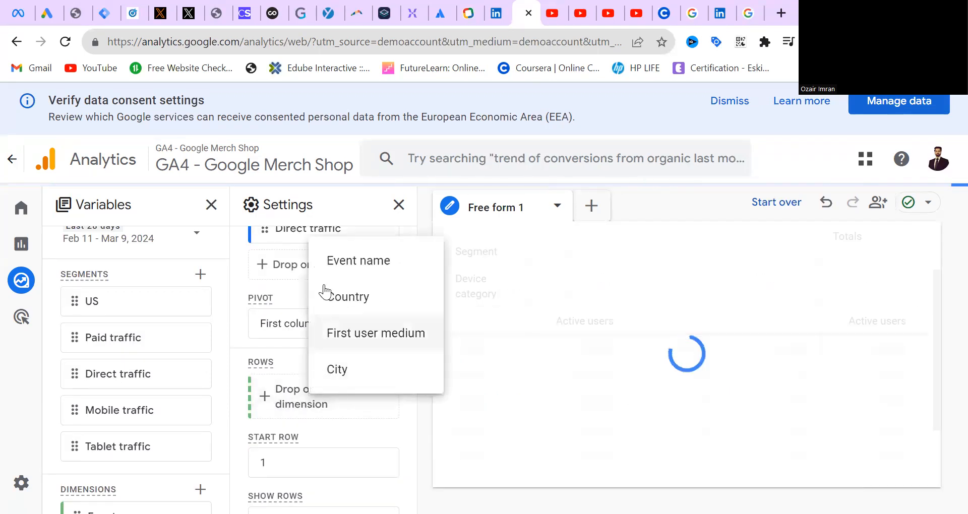
{"action": "left_click", "coordinate": [353, 298]}
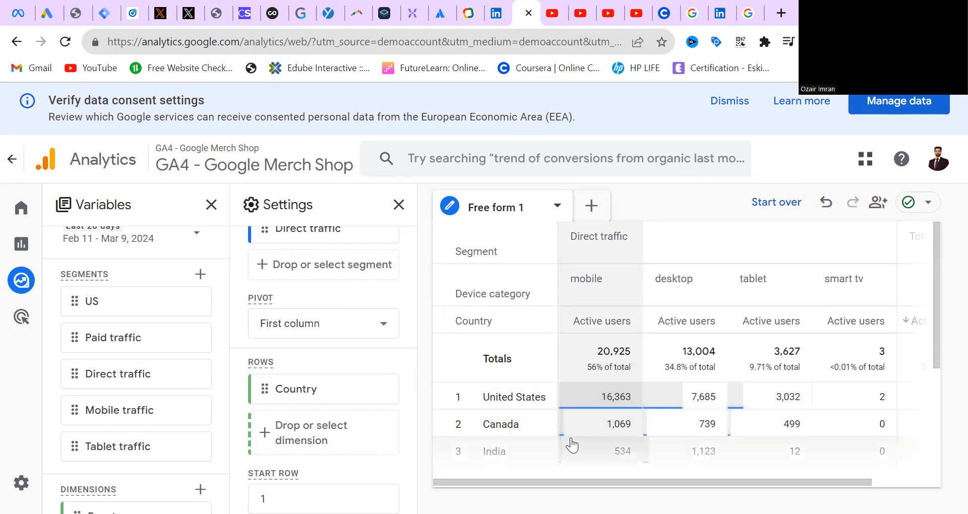
Replace the Country dimension in the rows with First user medium
{"action": "mouse_move", "coordinate": [934, 255]}
{"action": "left_mouse_down"}
{"action": "mouse_move", "coordinate": [935, 265]}
{"action": "mouse_move", "coordinate": [935, 247]}
{"action": "left_mouse_up"}
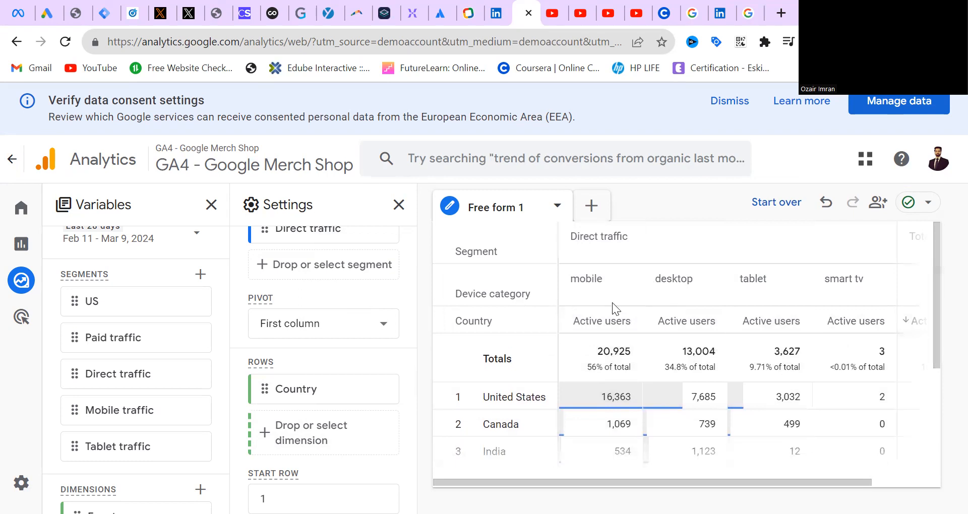
{"action": "left_click_drag", "start_coordinate": [582, 482], "coordinate": [727, 466]}
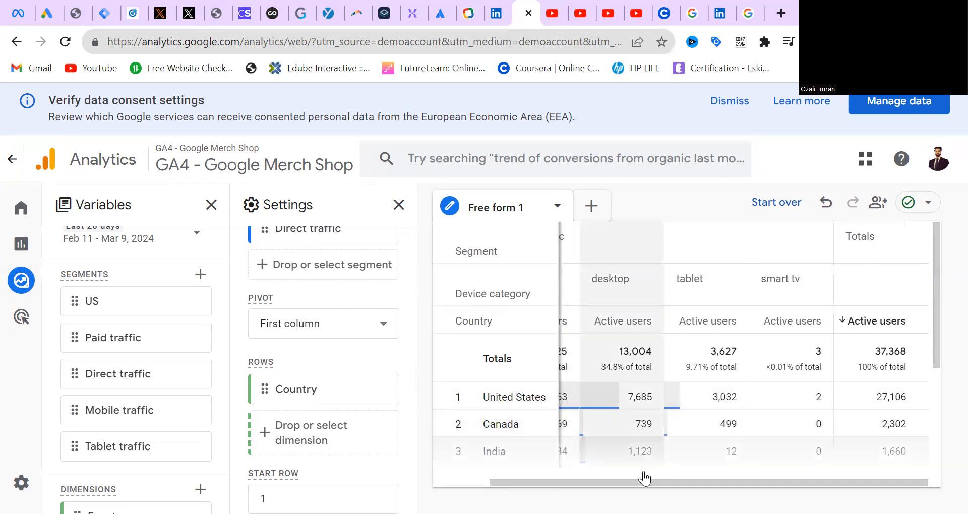
{"action": "left_click_drag", "start_coordinate": [620, 483], "coordinate": [433, 484]}
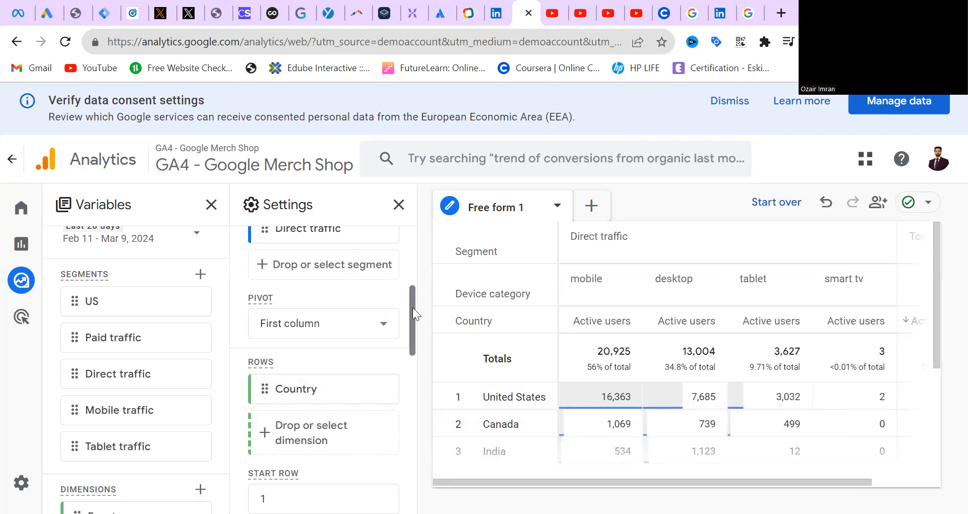
{"action": "left_click_drag", "start_coordinate": [413, 308], "coordinate": [412, 338]}
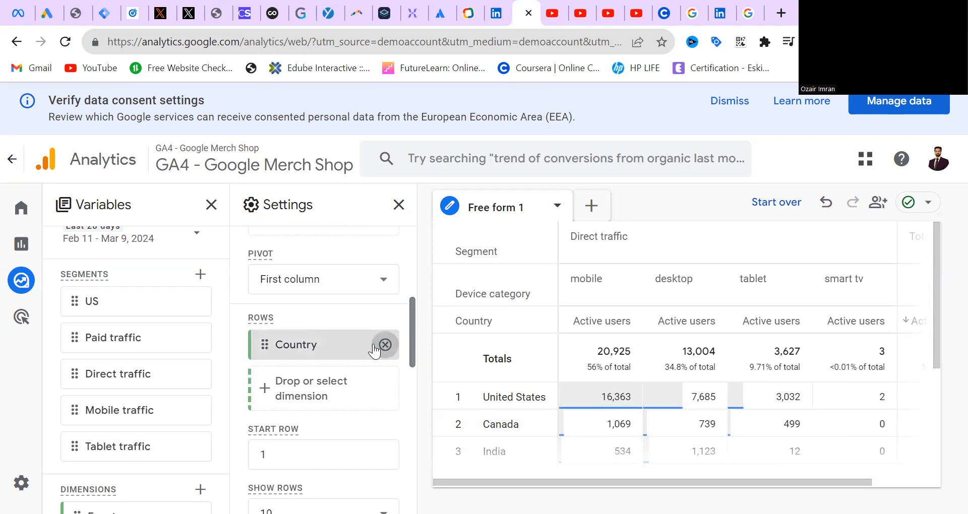
{"action": "left_click_drag", "start_coordinate": [309, 364], "coordinate": [284, 381]}
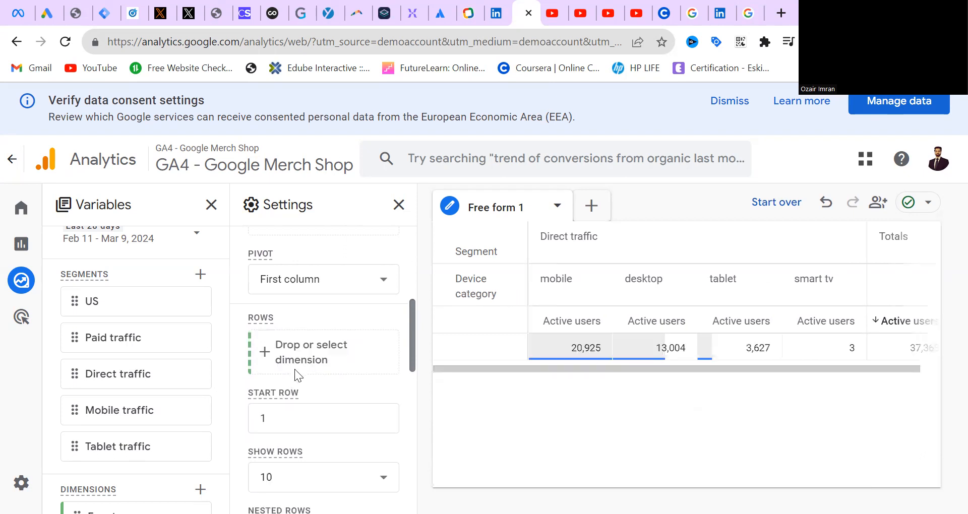
{"action": "left_click", "coordinate": [320, 350]}
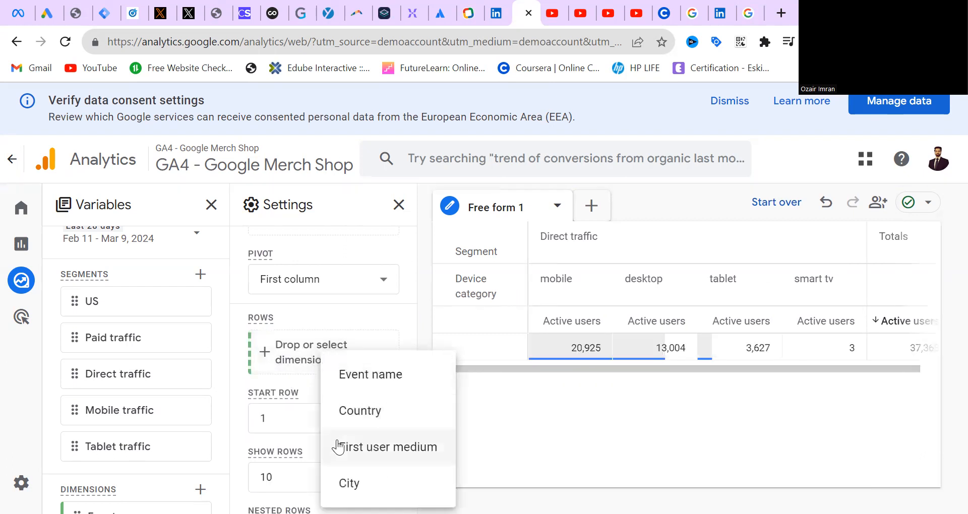
{"action": "left_click", "coordinate": [369, 449]}
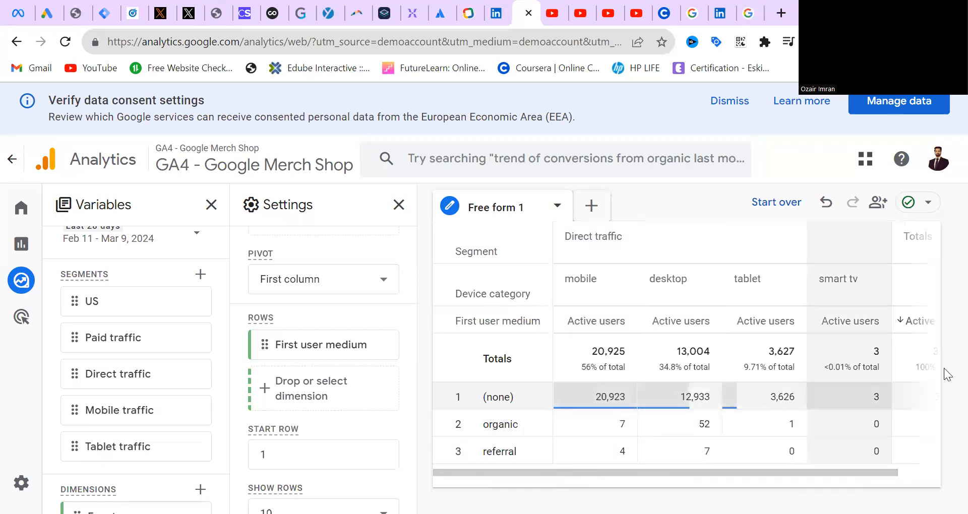
{"action": "mouse_move", "coordinate": [583, 473]}
{"action": "left_mouse_down"}
{"action": "mouse_move", "coordinate": [716, 485]}
{"action": "mouse_move", "coordinate": [577, 486]}
{"action": "left_mouse_up"}
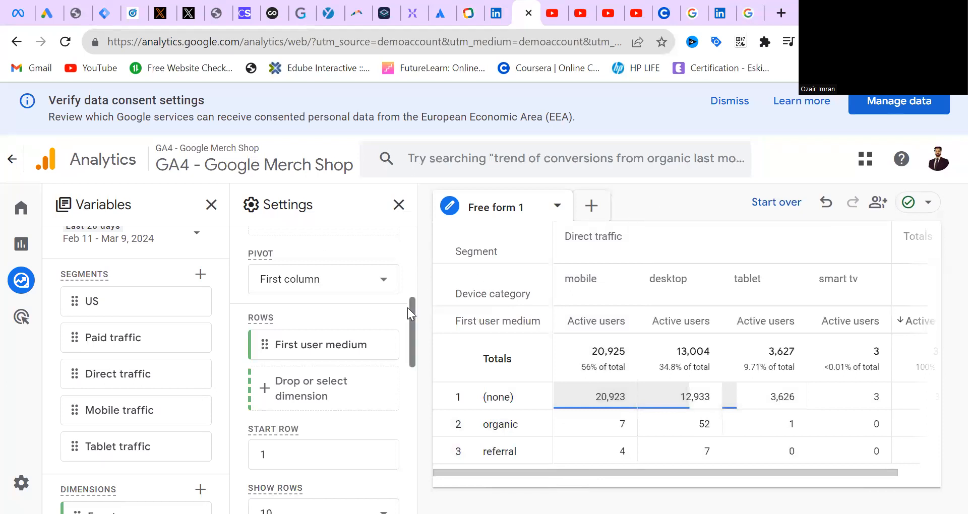
Create a new custom user segment and name it Organic traffic
{"action": "left_click_drag", "start_coordinate": [410, 322], "coordinate": [410, 381]}
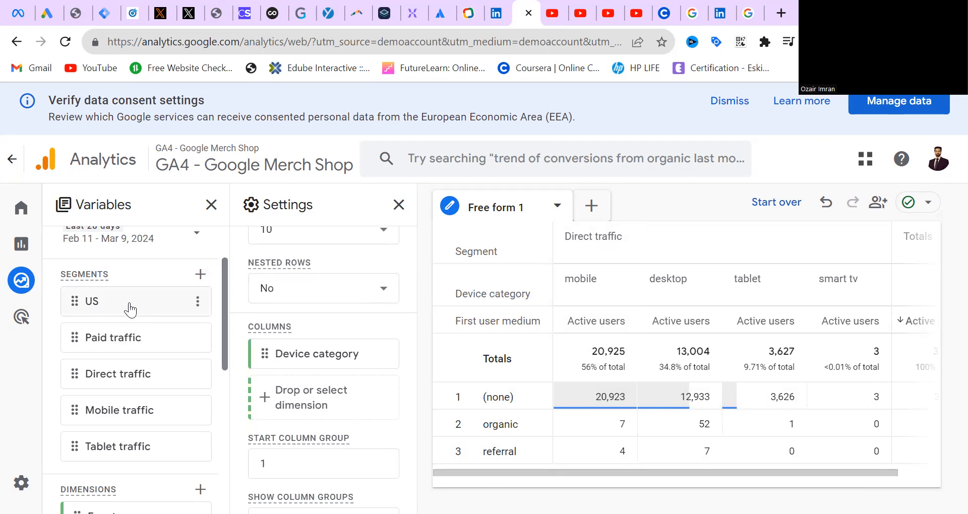
{"action": "left_click", "coordinate": [200, 275]}
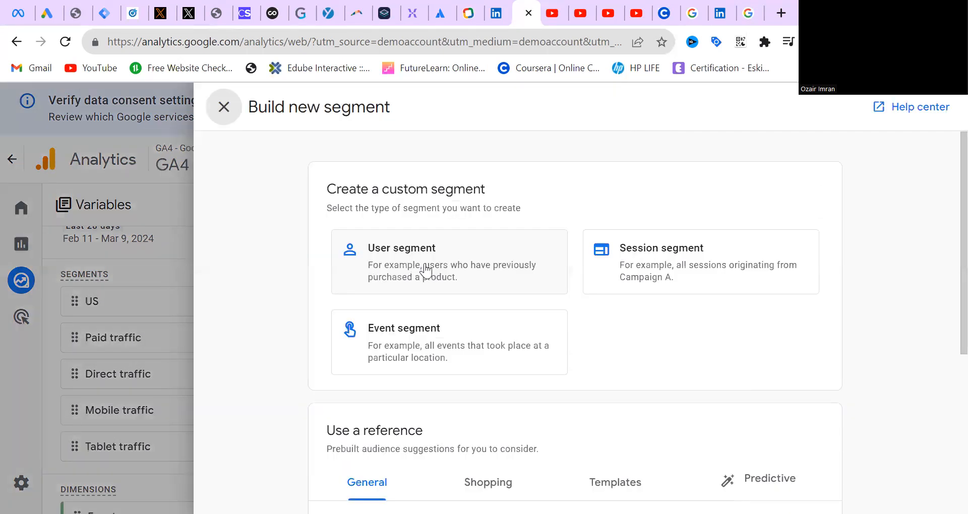
{"action": "left_click", "coordinate": [426, 271]}
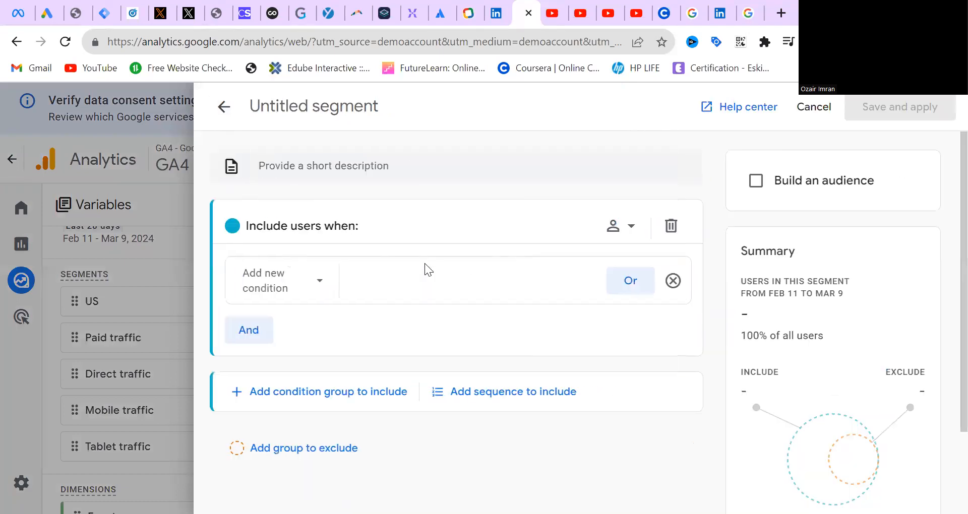
{"action": "left_click", "coordinate": [361, 114]}
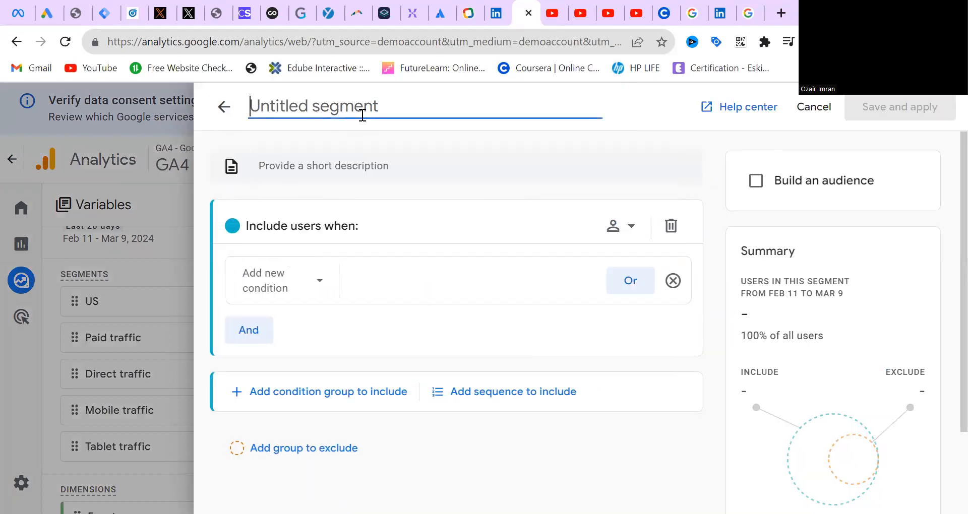
{"action": "type", "text": "Organic"}
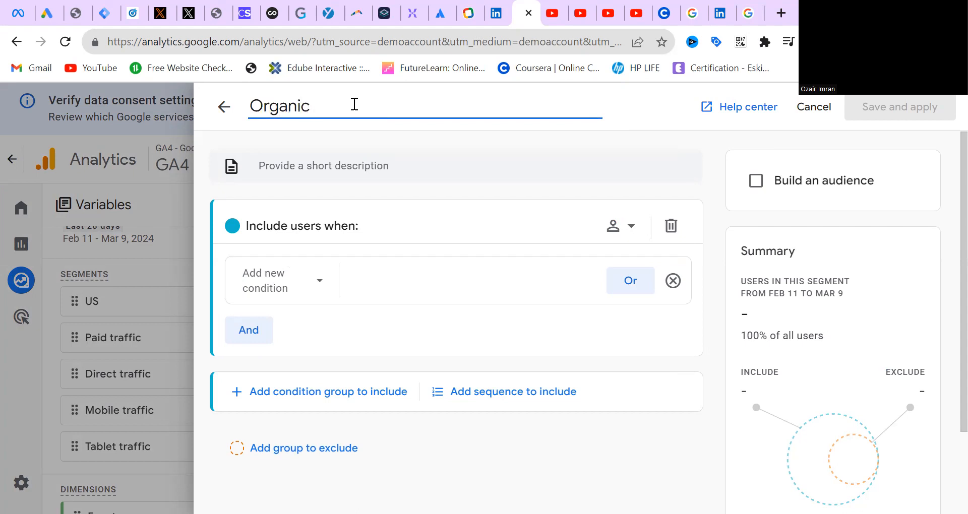
{"action": "type", "text": " traffic"}
Search for the First user medium dimension and set it as the segment's include condition
{"action": "left_click", "coordinate": [258, 278]}
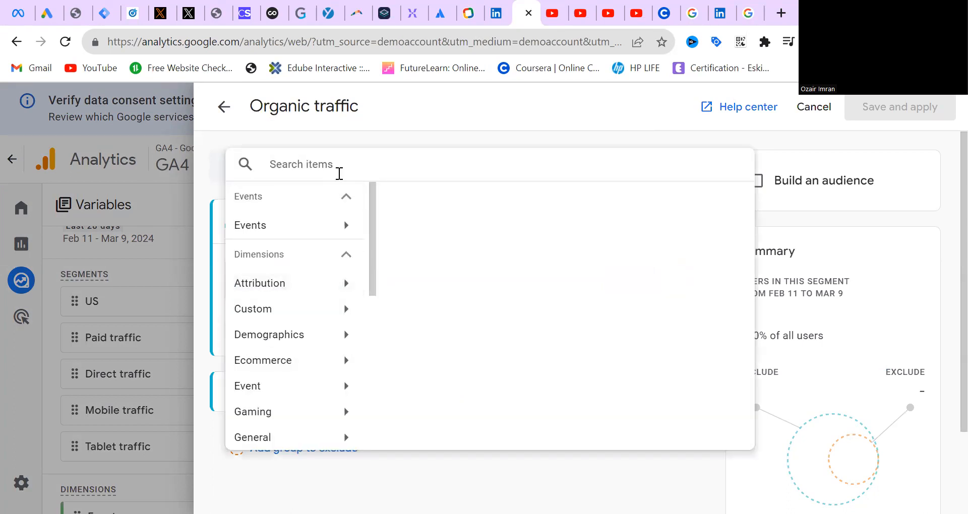
{"action": "type", "text": "firs"}
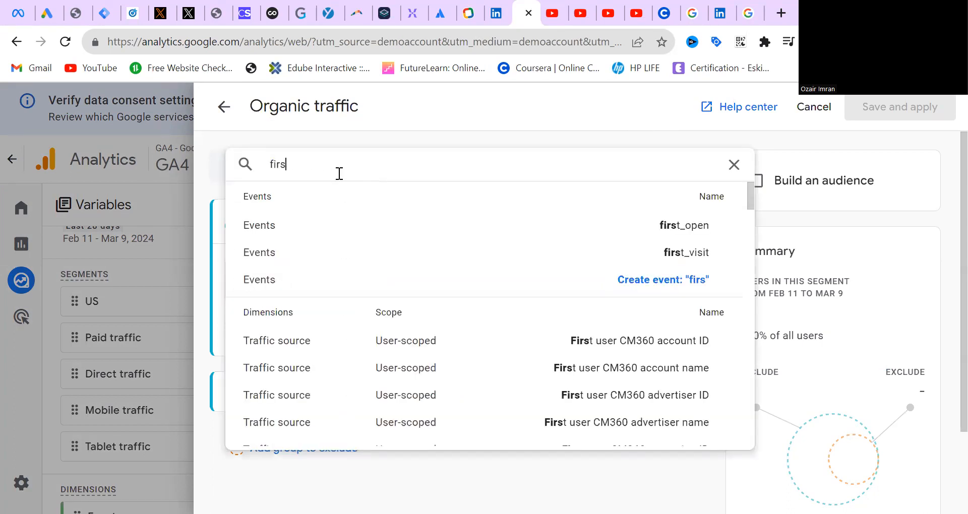
{"action": "type", "text": "t user media"}
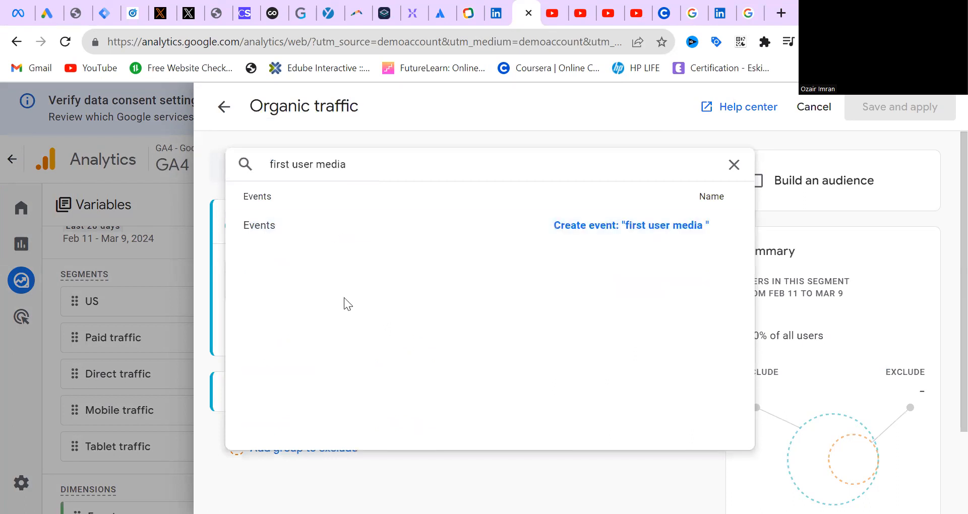
{"action": "key", "text": "BackSpace"}
{"action": "key", "text": "BackSpace"}
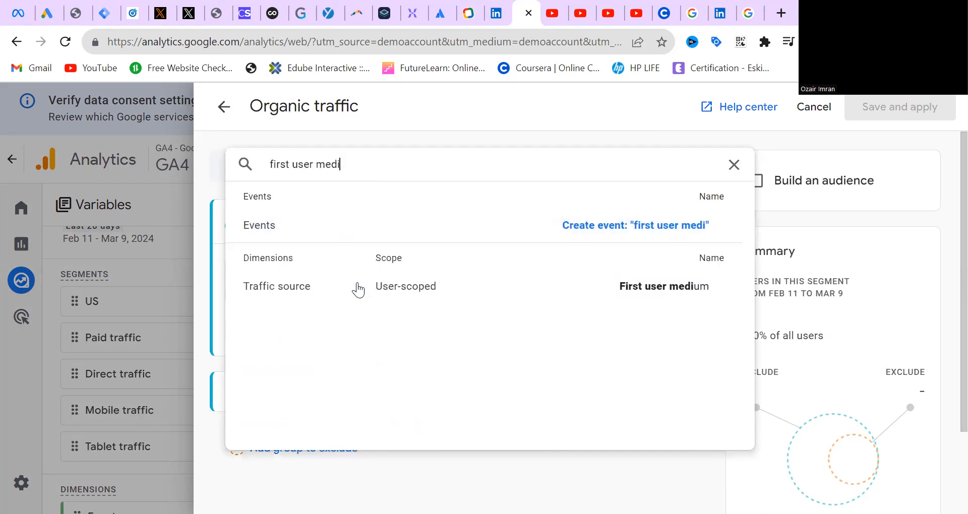
{"action": "left_click", "coordinate": [407, 292]}
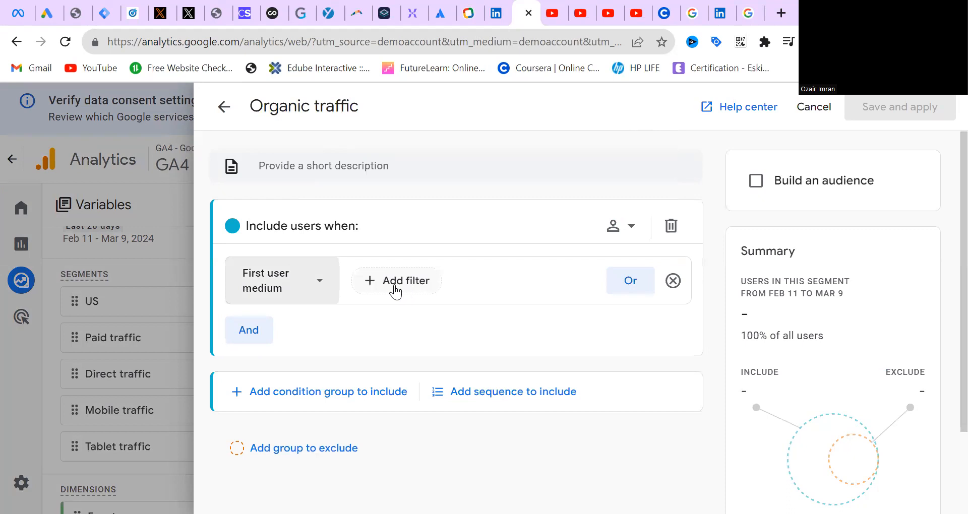
Filter the First user medium condition to contains organic, and save and apply the segment
{"action": "left_click", "coordinate": [395, 288]}
{"action": "left_click", "coordinate": [417, 363]}
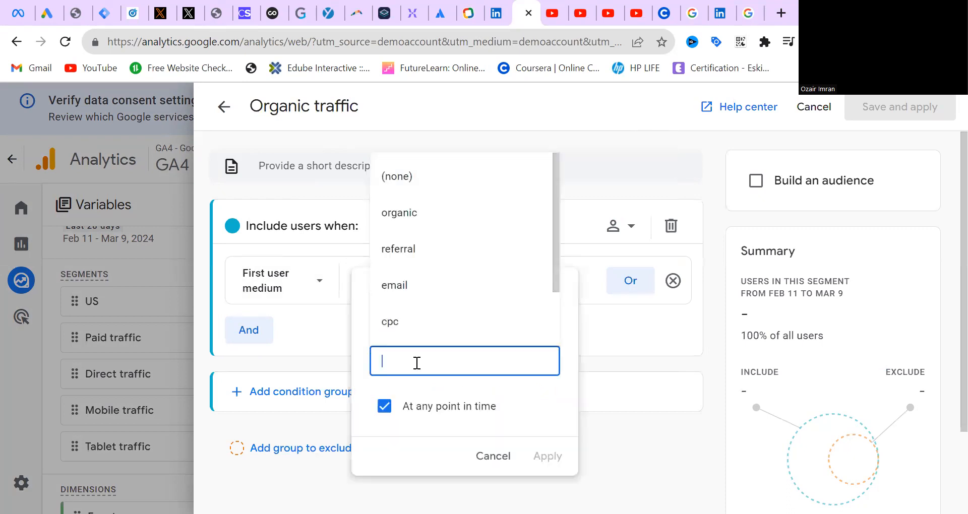
{"action": "left_click", "coordinate": [407, 210]}
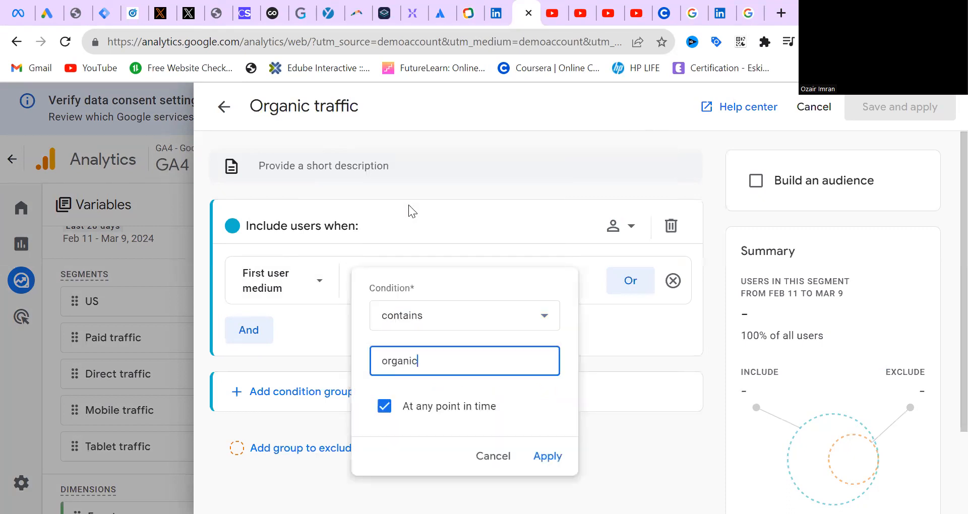
{"action": "left_click", "coordinate": [547, 456]}
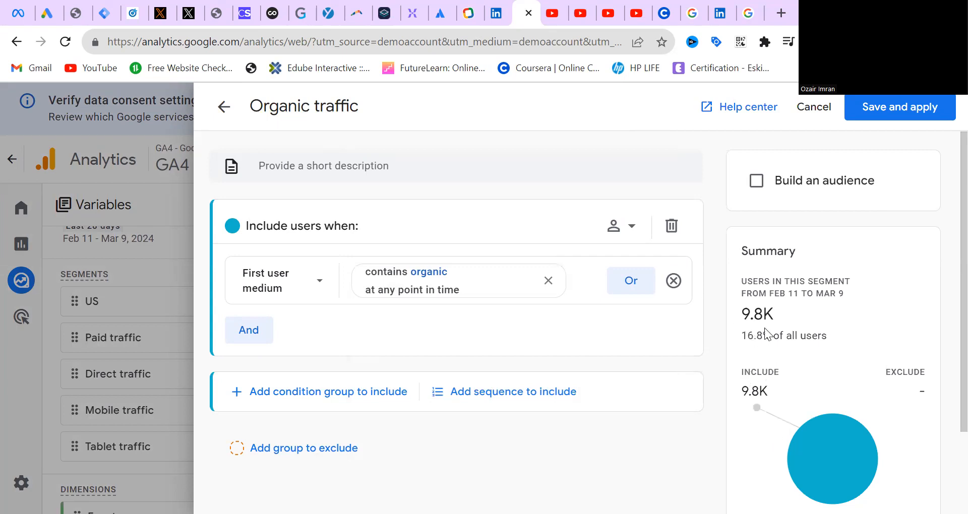
{"action": "left_click", "coordinate": [909, 109]}
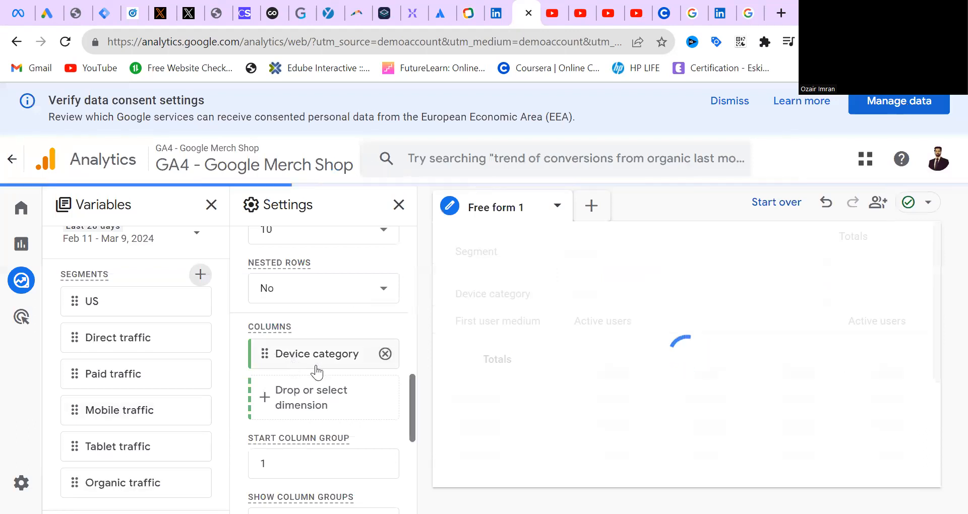
Remove the Direct traffic segment from the segment comparisons, keeping only Organic traffic
{"action": "left_click_drag", "start_coordinate": [411, 421], "coordinate": [429, 298]}
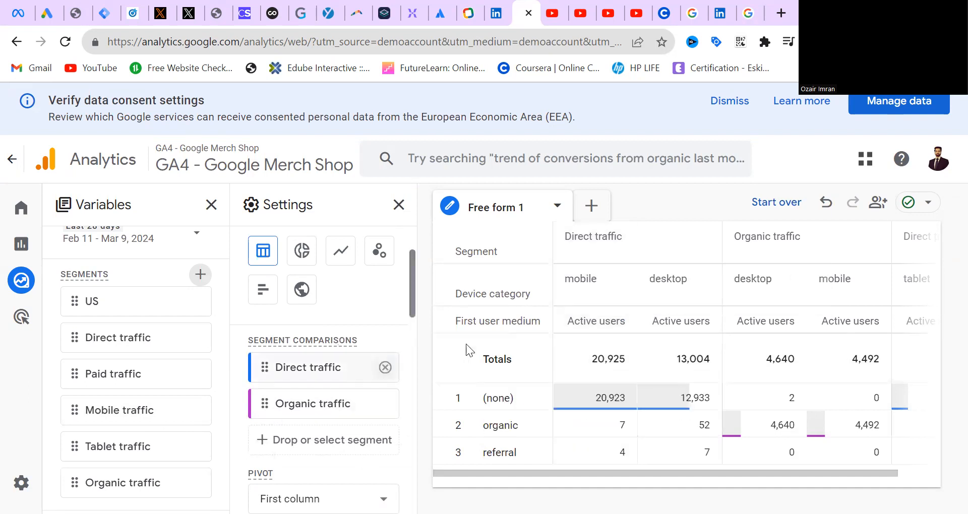
{"action": "left_click", "coordinate": [386, 367]}
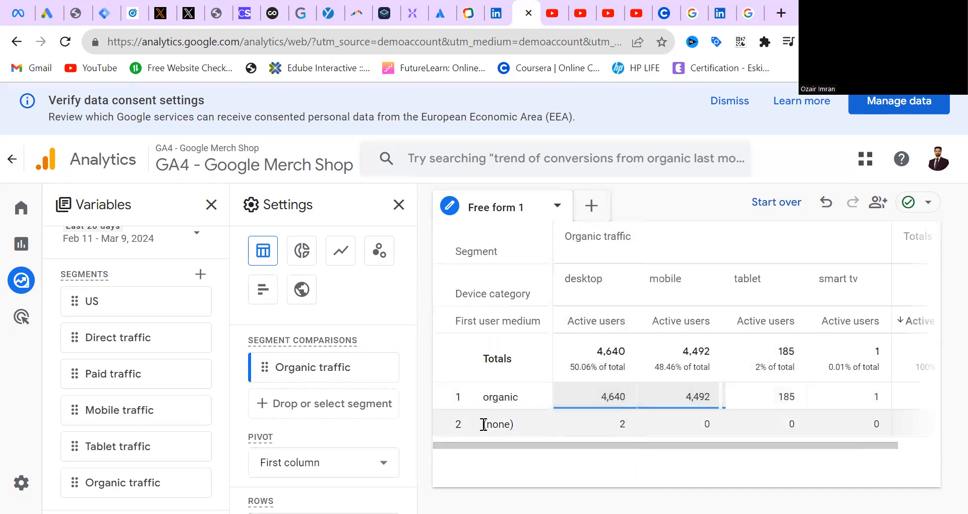
{"action": "left_click_drag", "start_coordinate": [614, 444], "coordinate": [632, 445]}
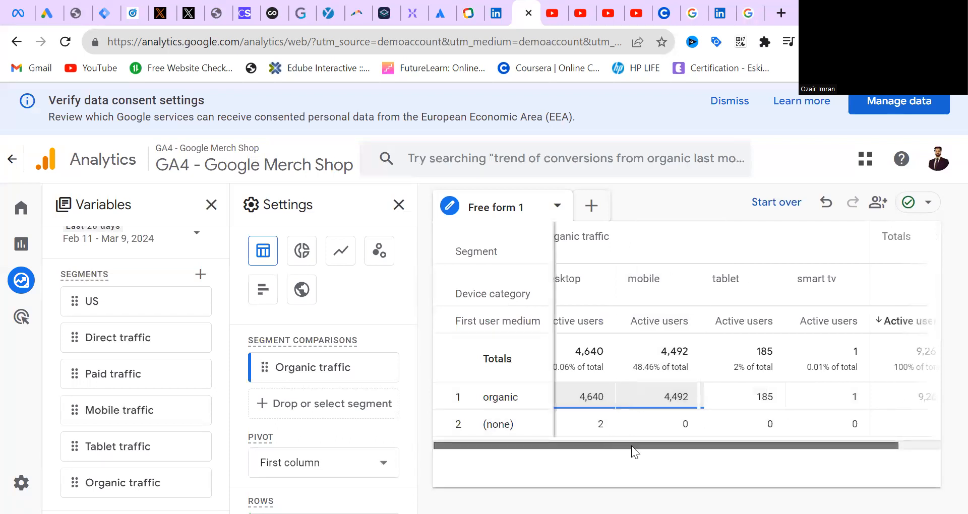
Add a second Free form tab to the exploration
{"action": "left_click_drag", "start_coordinate": [410, 311], "coordinate": [404, 255]}
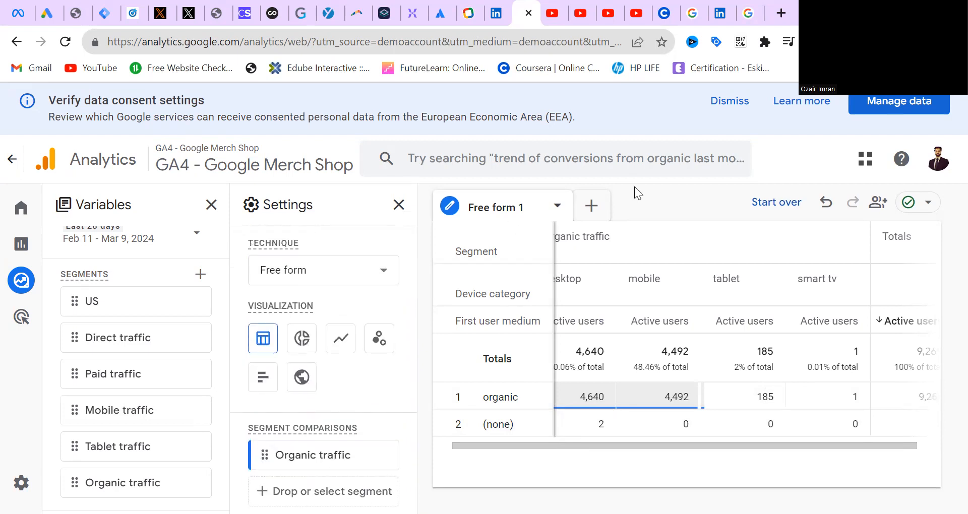
{"action": "left_click", "coordinate": [598, 208]}
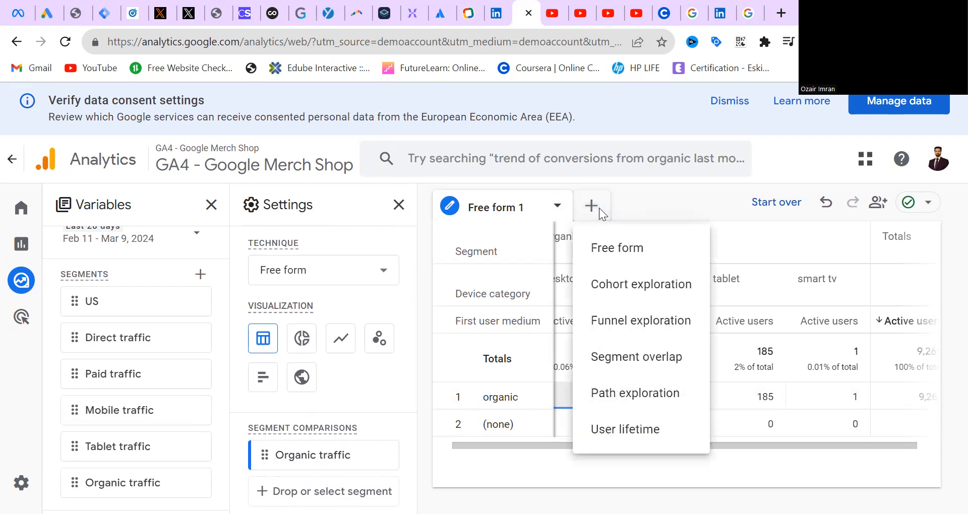
{"action": "left_click", "coordinate": [599, 251]}
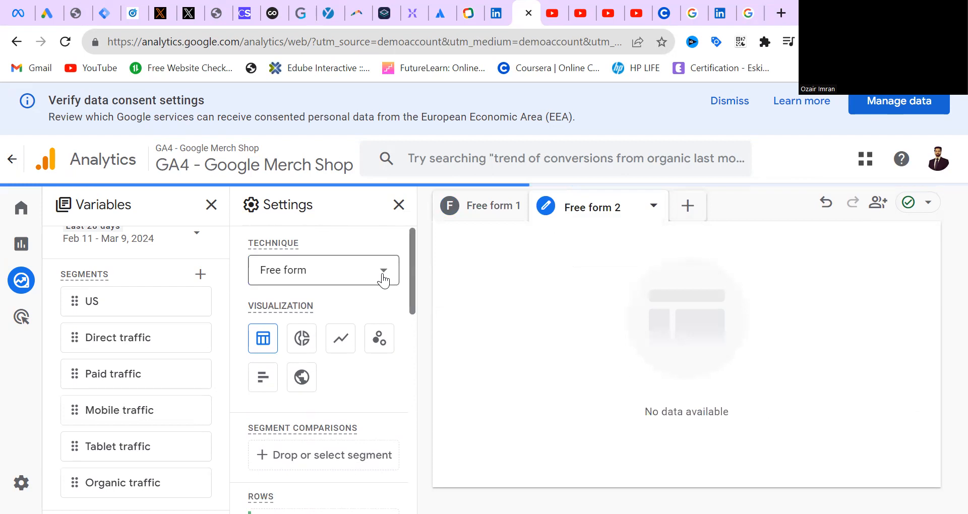
{"action": "left_click", "coordinate": [549, 210]}
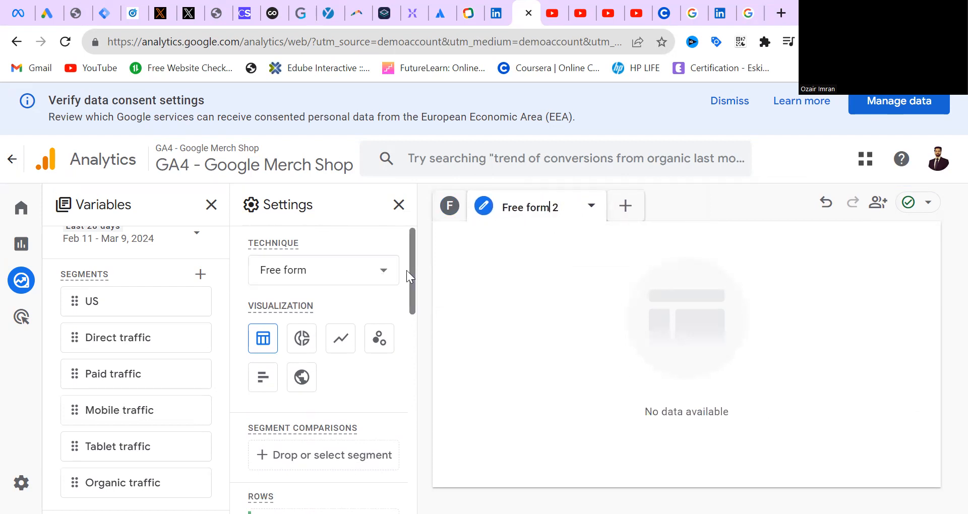
Add the Paid traffic segment to the new tab's segment comparisons
{"action": "left_click_drag", "start_coordinate": [412, 270], "coordinate": [412, 329]}
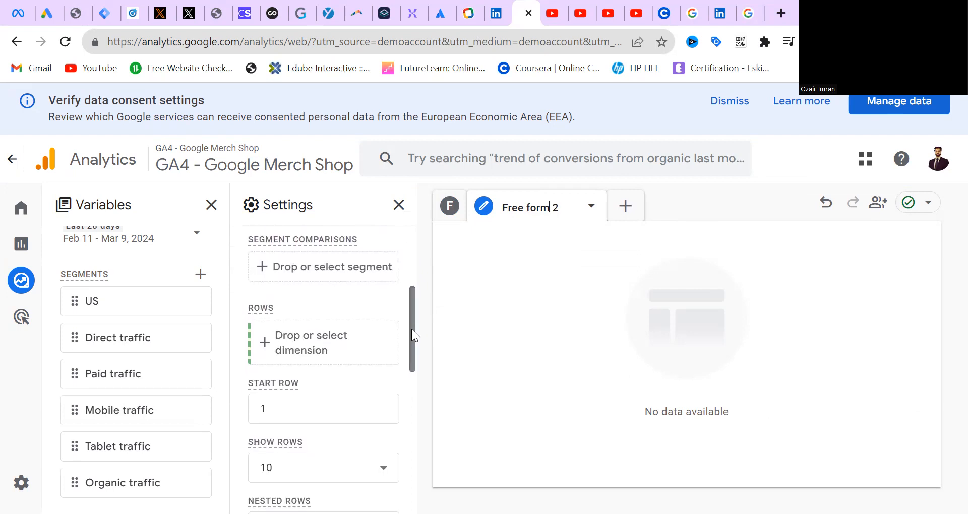
{"action": "left_click_drag", "start_coordinate": [88, 379], "coordinate": [279, 262]}
{"action": "scroll", "coordinate": [283, 274], "scroll_direction": "down", "scroll_amount": 5}
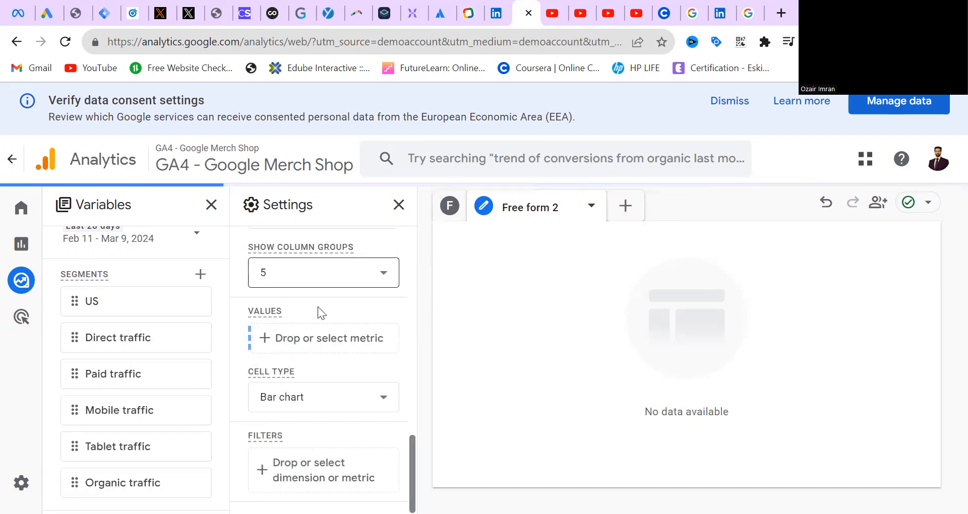
Add the Country dimension to the rows of the Free form 2 tab
{"action": "left_click_drag", "start_coordinate": [413, 472], "coordinate": [418, 352]}
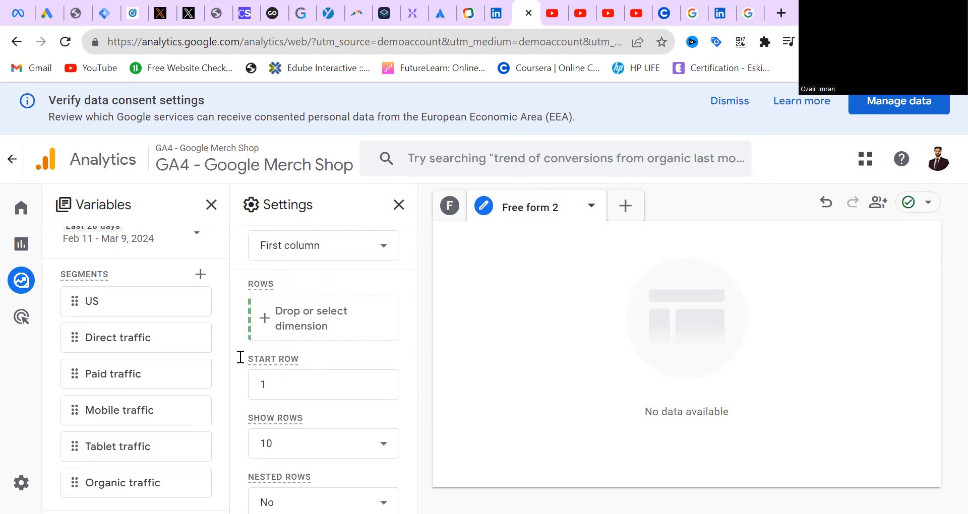
{"action": "left_click_drag", "start_coordinate": [222, 327], "coordinate": [221, 443]}
{"action": "left_click_drag", "start_coordinate": [125, 334], "coordinate": [325, 319]}
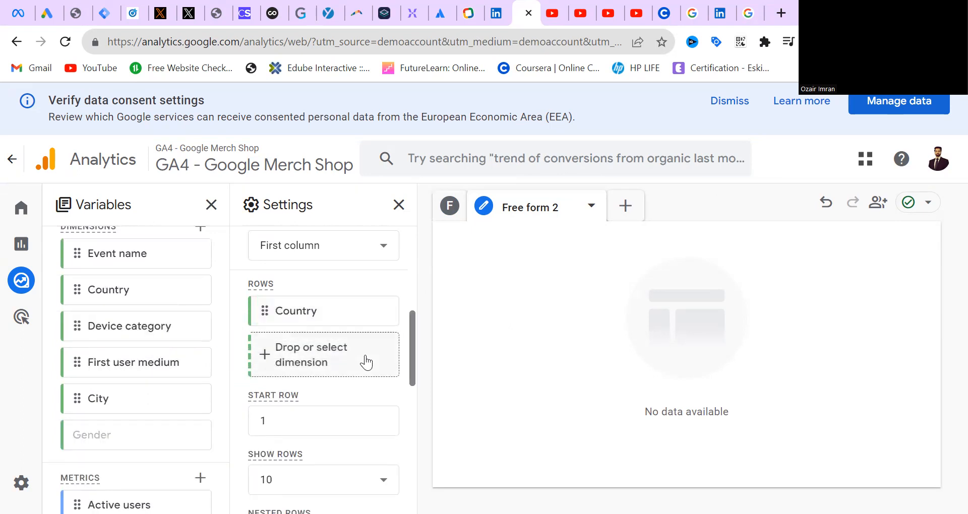
{"action": "left_click_drag", "start_coordinate": [410, 345], "coordinate": [412, 423]}
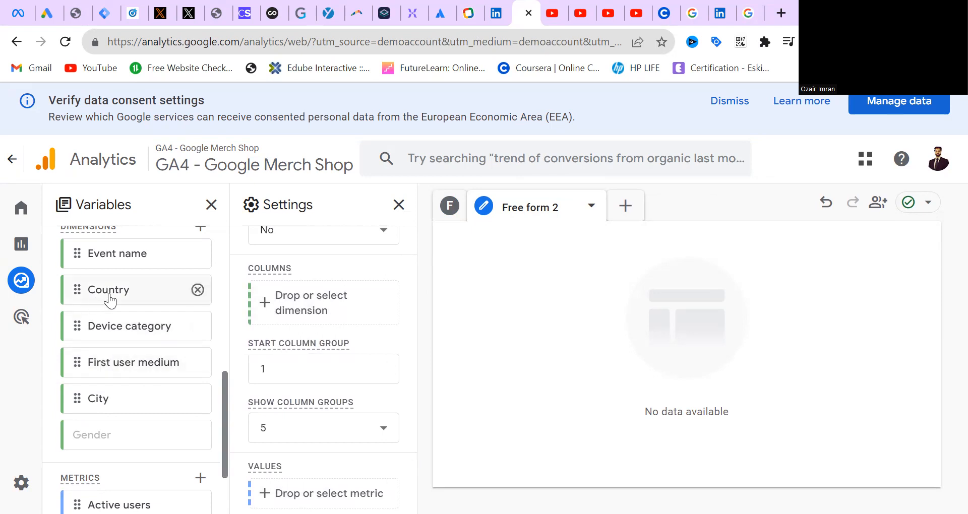
{"action": "mouse_move", "coordinate": [111, 301]}
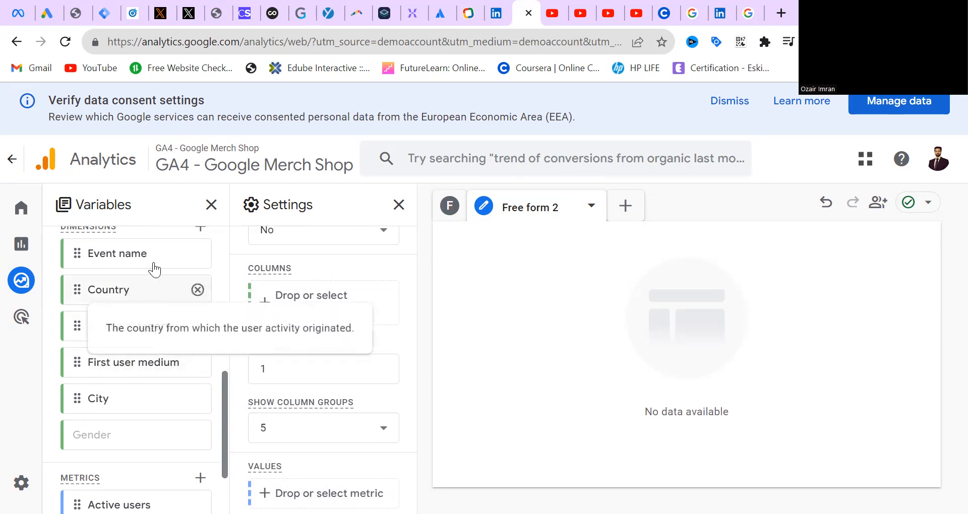
Add the First user medium dimension to the columns of the Free form 2 tab
{"action": "left_click_drag", "start_coordinate": [126, 370], "coordinate": [317, 301]}
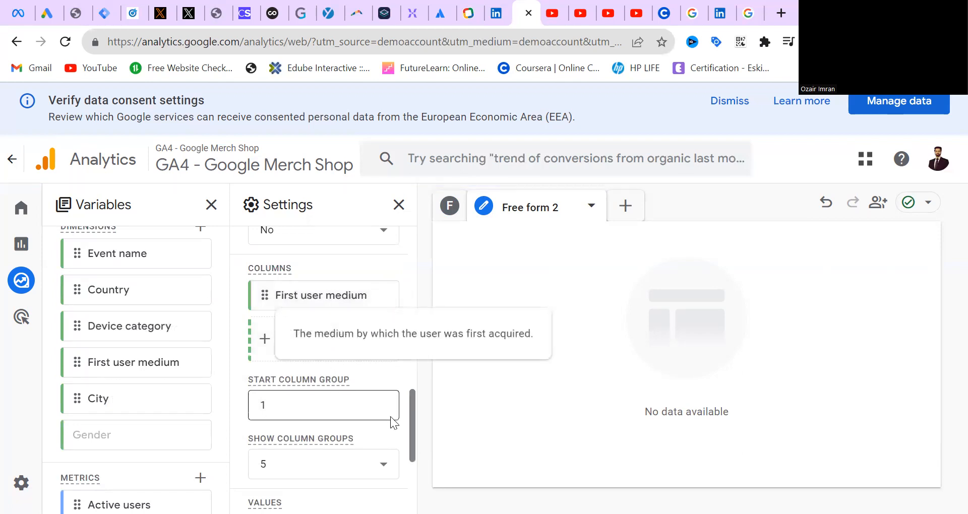
Try to apply the Active users metric as a filter in the Free form 2 tab
{"action": "scroll", "coordinate": [412, 450], "scroll_direction": "down", "scroll_amount": 1}
{"action": "scroll", "coordinate": [413, 450], "scroll_direction": "down", "scroll_amount": 3}
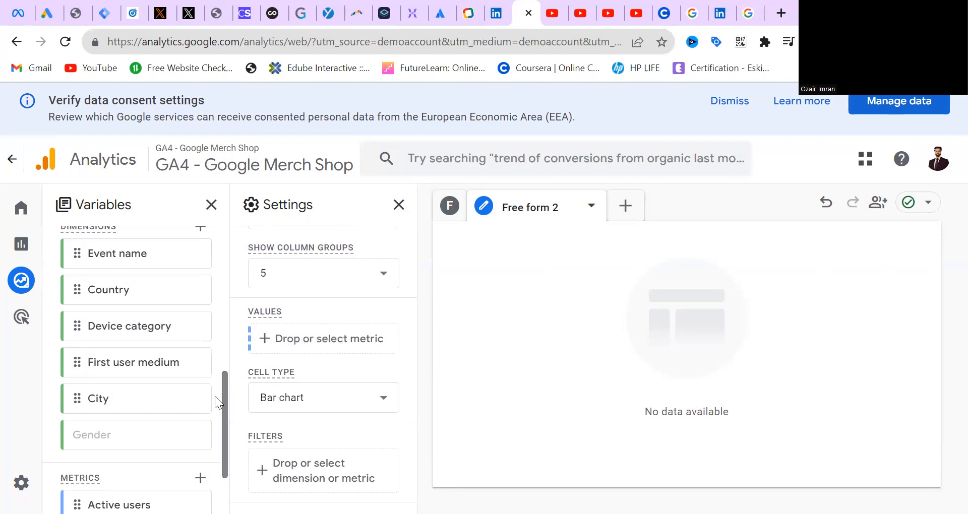
{"action": "scroll", "coordinate": [224, 440], "scroll_direction": "down", "scroll_amount": 2}
{"action": "left_click_drag", "start_coordinate": [139, 415], "coordinate": [297, 471]}
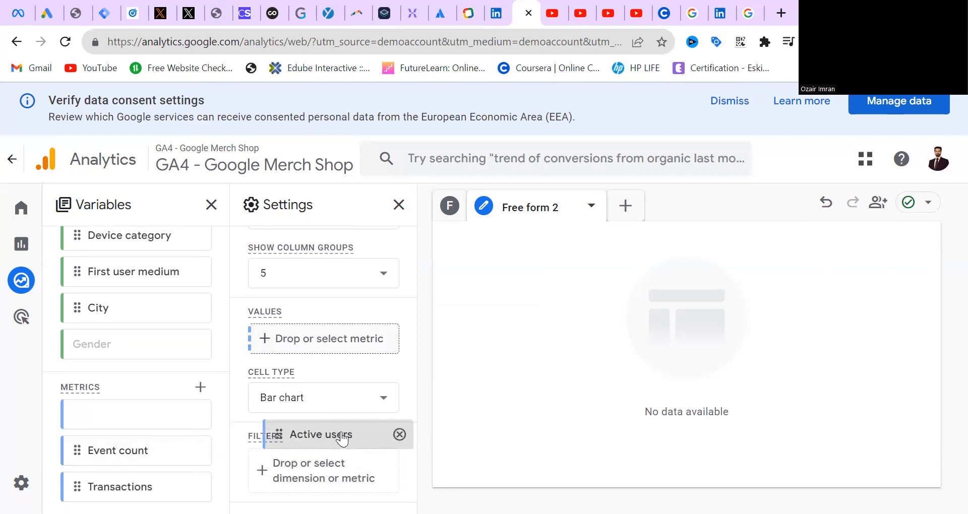
{"action": "left_click_drag", "start_coordinate": [325, 506], "coordinate": [400, 461]}
Start a filter on the City dimension in the Free form 2 tab
{"action": "left_click", "coordinate": [335, 477]}
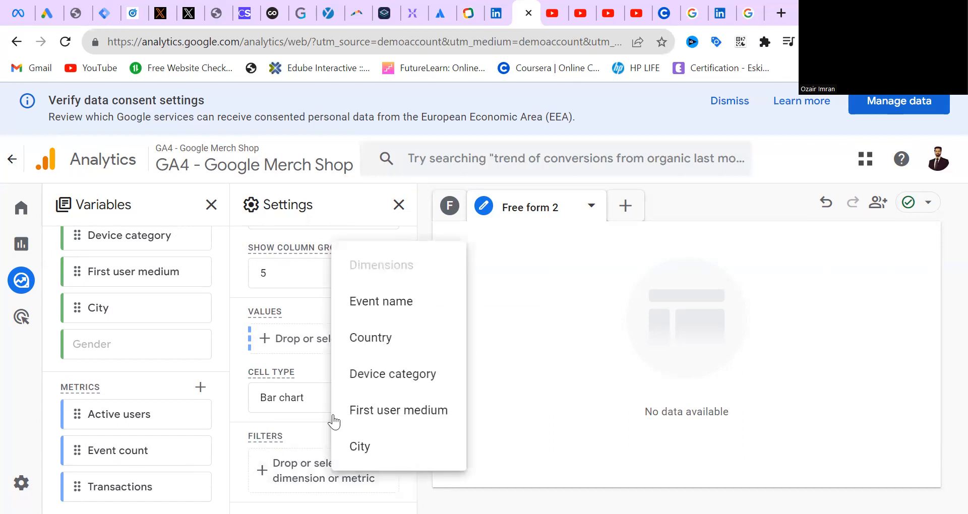
{"action": "left_click", "coordinate": [351, 443]}
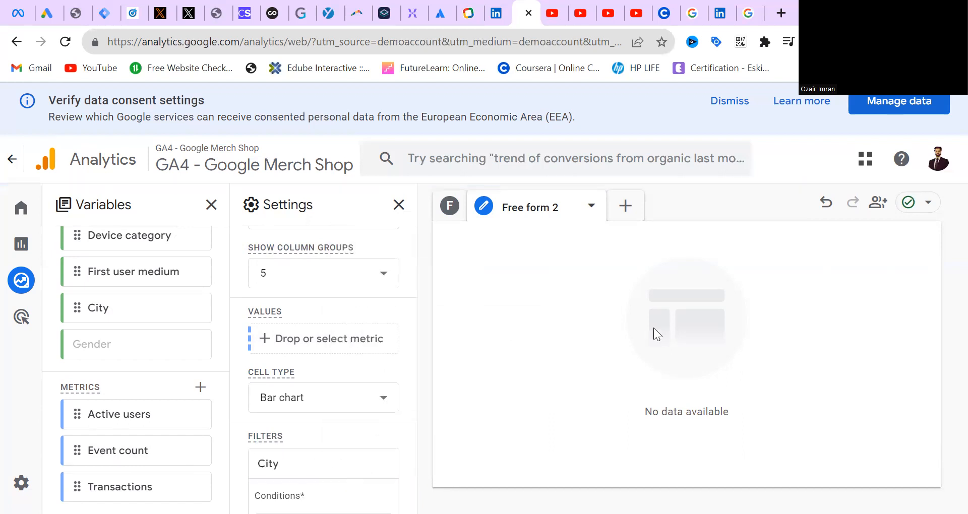
Switch back to the Free form 1 tab of the exploration
{"action": "left_click_drag", "start_coordinate": [410, 443], "coordinate": [438, 206]}
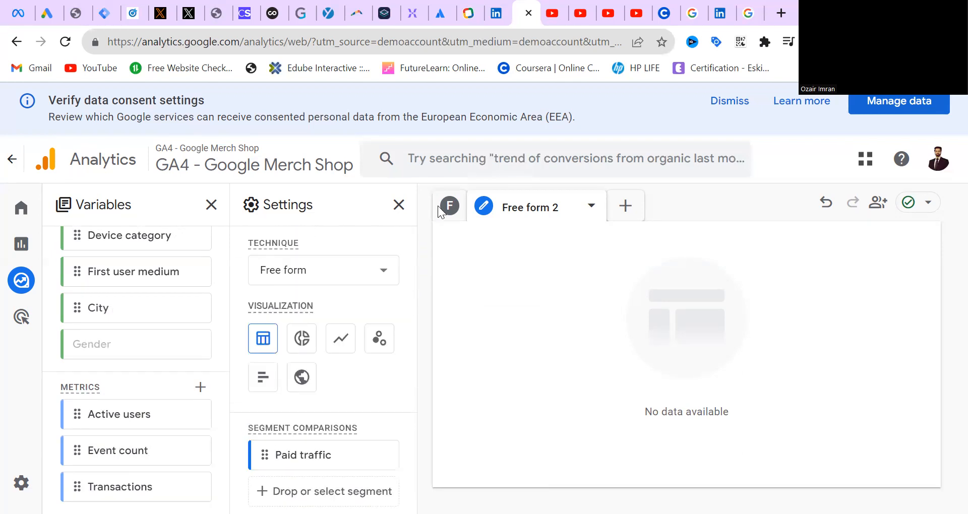
{"action": "left_click", "coordinate": [474, 206]}
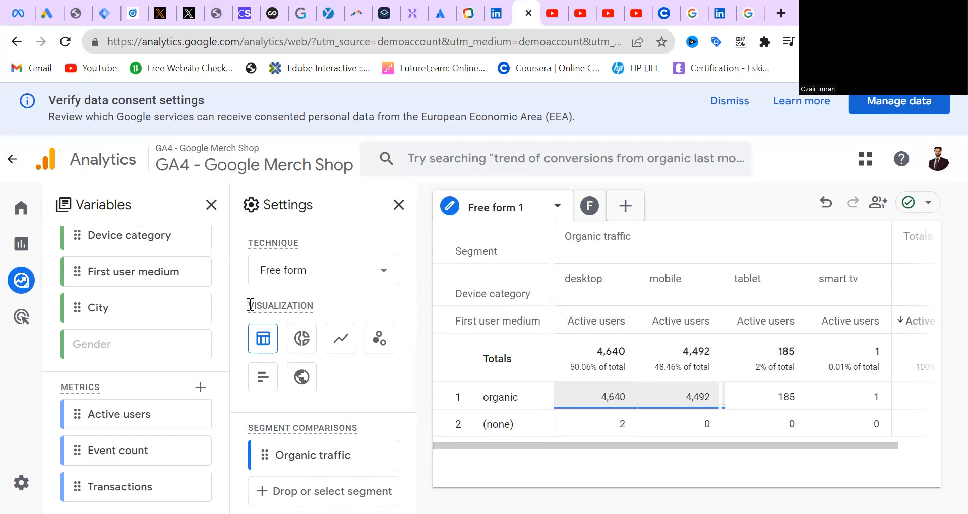
Open the new segment builder and examine its custom segment types and the General and Predictive prebuilt audience suggestions
{"action": "left_click_drag", "start_coordinate": [225, 454], "coordinate": [230, 301]}
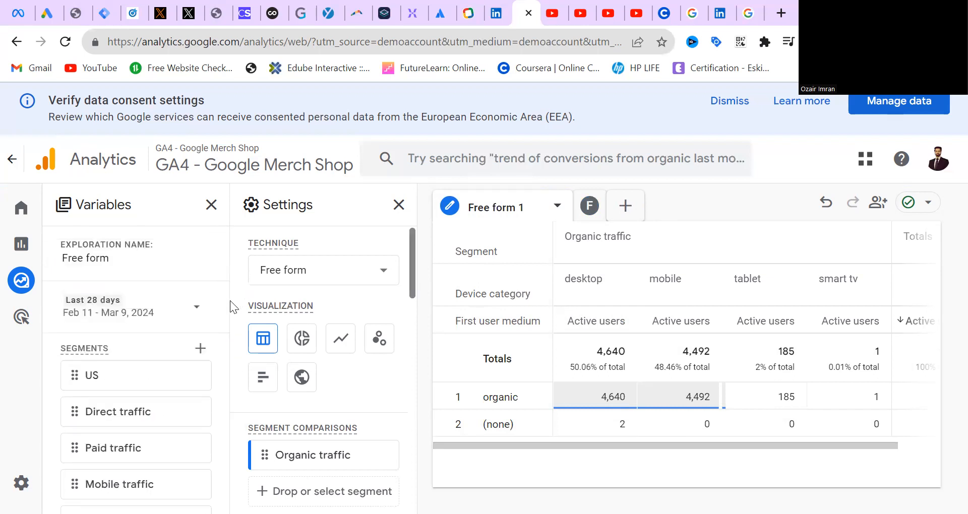
{"action": "left_click", "coordinate": [200, 350]}
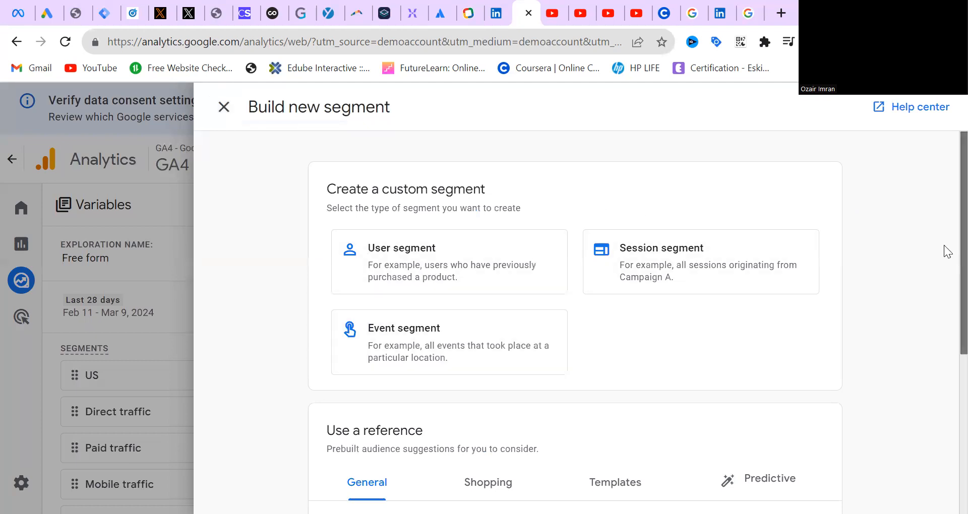
{"action": "scroll", "coordinate": [942, 251], "scroll_direction": "down", "scroll_amount": 5}
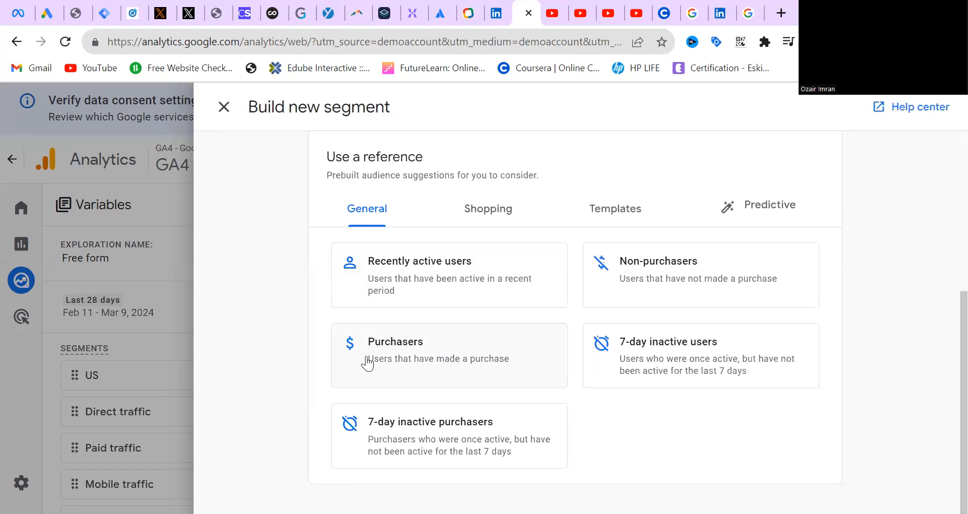
{"action": "left_click", "coordinate": [792, 218]}
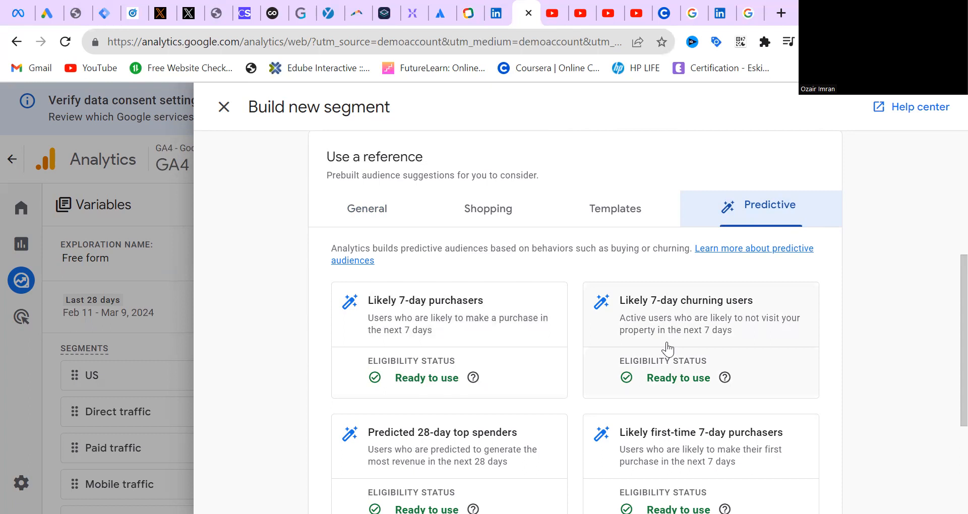
{"action": "left_click_drag", "start_coordinate": [963, 335], "coordinate": [964, 336]}
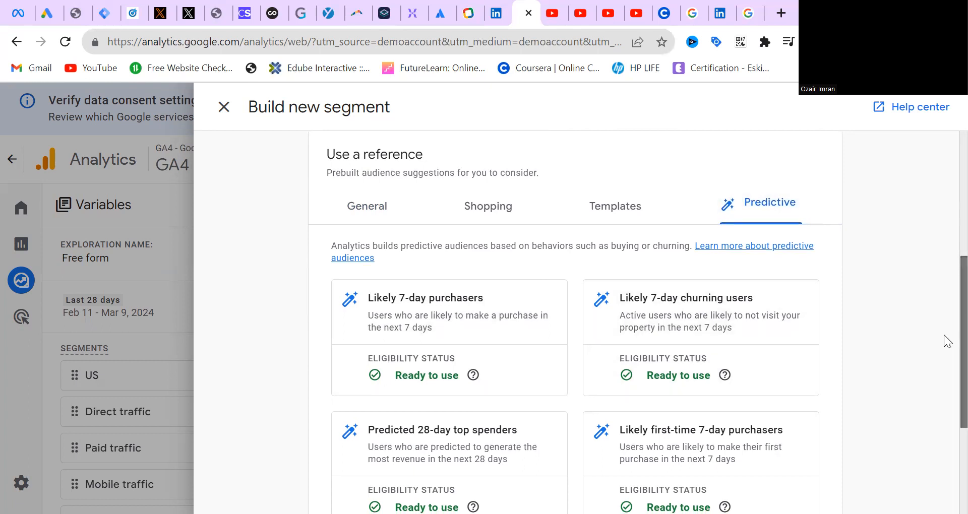
{"action": "scroll", "coordinate": [944, 343], "scroll_direction": "down", "scroll_amount": 2}
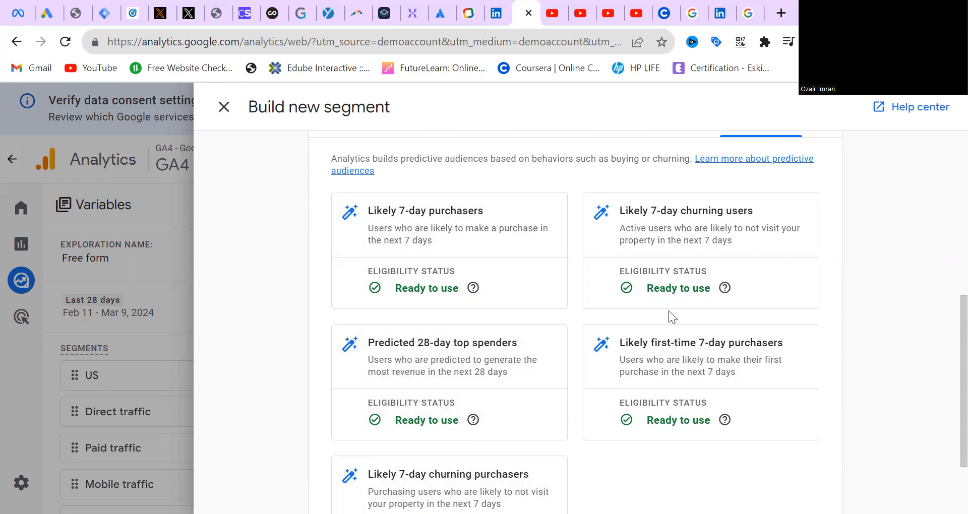
{"action": "scroll", "coordinate": [944, 405], "scroll_direction": "down", "scroll_amount": 2}
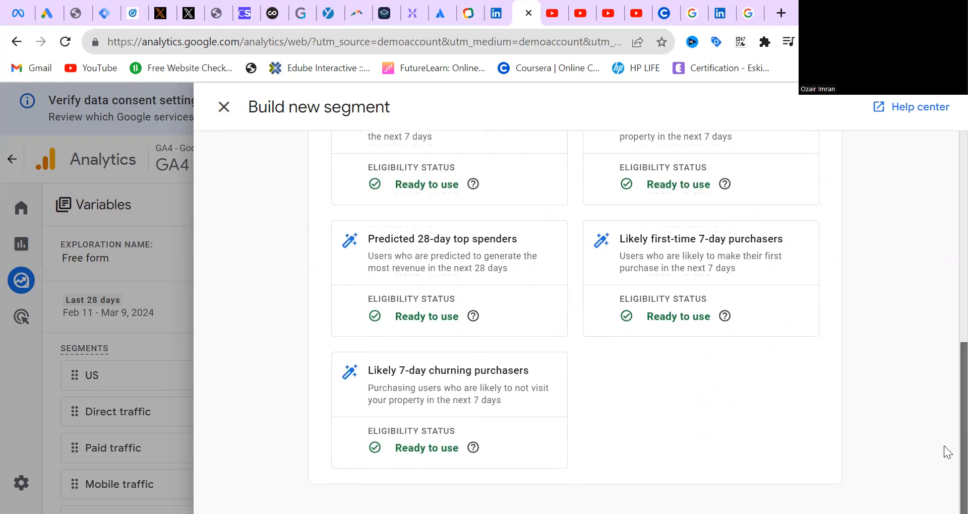
{"action": "scroll", "coordinate": [943, 407], "scroll_direction": "up", "scroll_amount": 4}
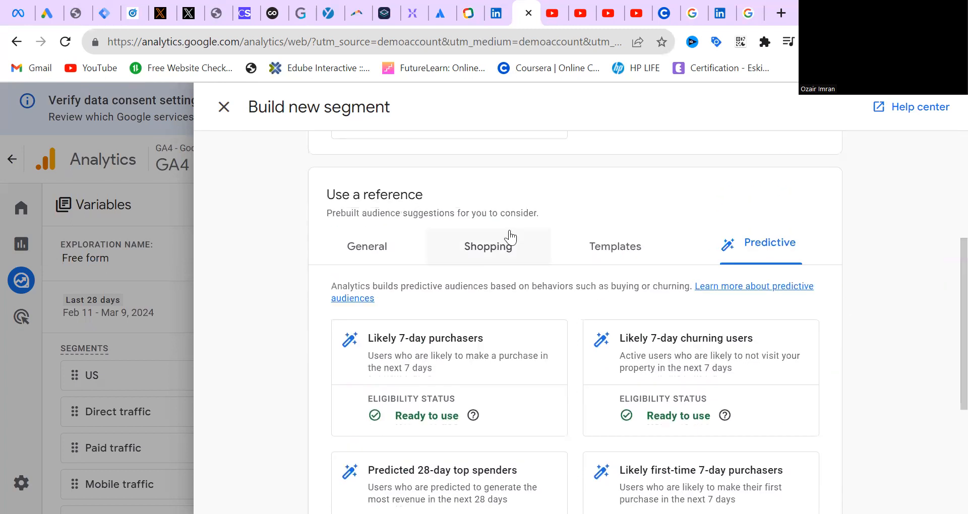
Examine the Templates and General segment suggestions, and close the segment builder without creating a segment
{"action": "left_click", "coordinate": [626, 258]}
{"action": "left_click_drag", "start_coordinate": [963, 370], "coordinate": [931, 379]}
{"action": "left_click", "coordinate": [373, 317]}
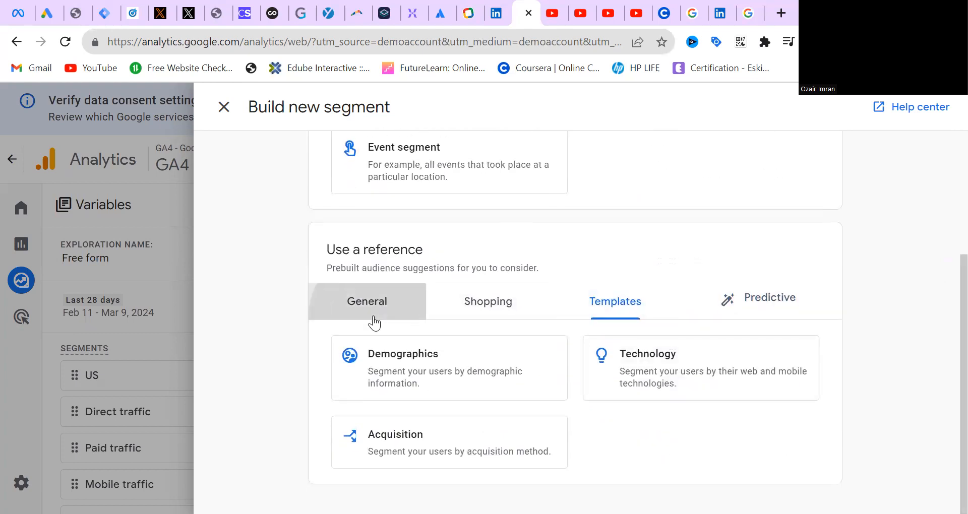
{"action": "scroll", "coordinate": [944, 302], "scroll_direction": "up", "scroll_amount": 4}
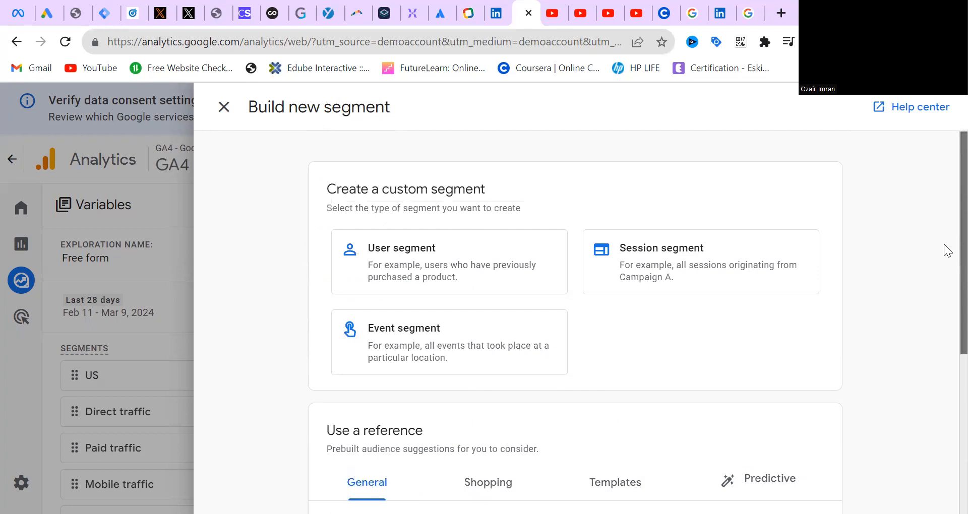
{"action": "left_click", "coordinate": [222, 107]}
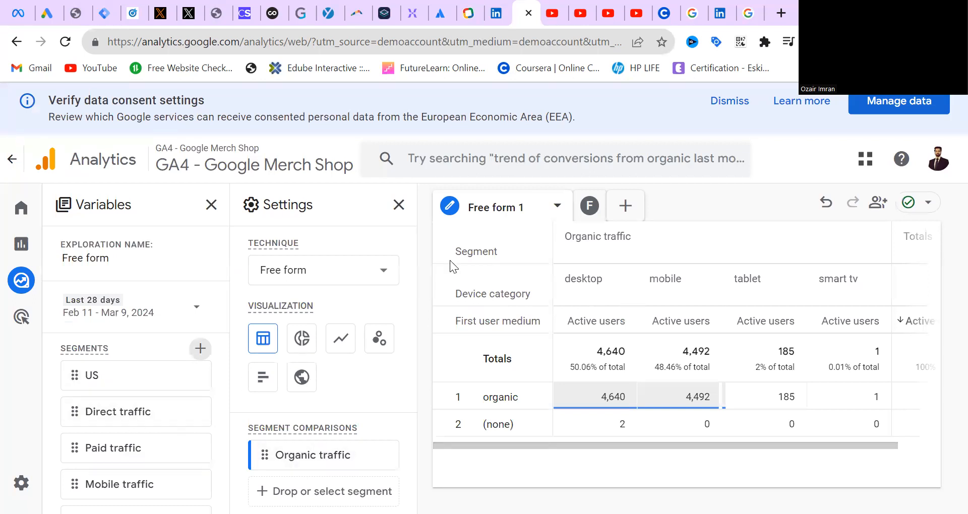
Review the row and column settings of the Free form 1 tab
{"action": "left_click_drag", "start_coordinate": [414, 262], "coordinate": [408, 396]}
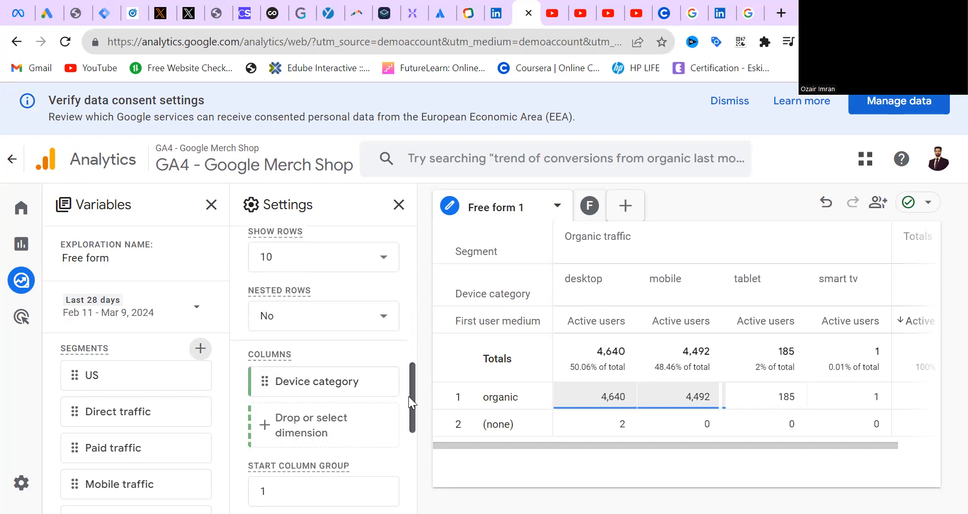